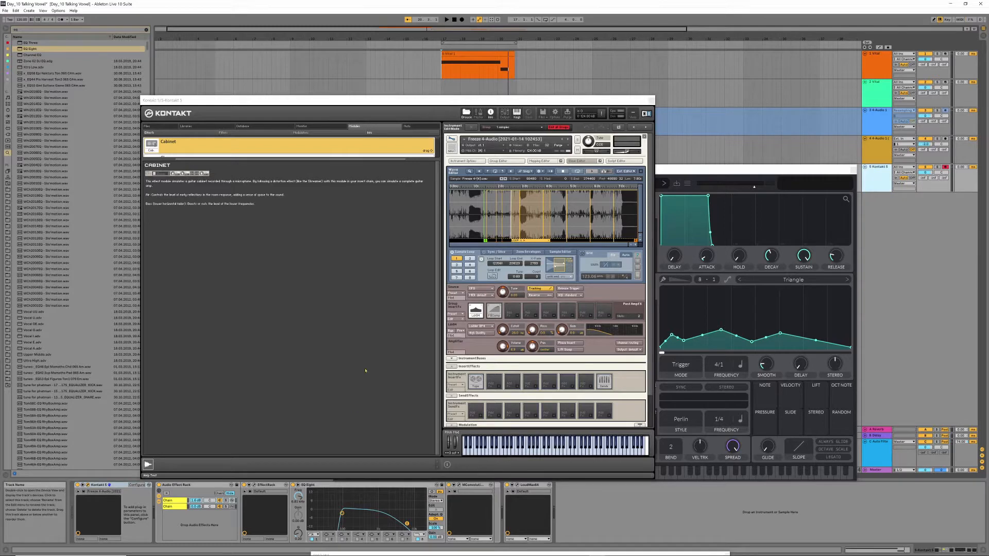
Step: Close the Kontakt sampler window and select the first Vital track
drag(504, 326, 503, 346)
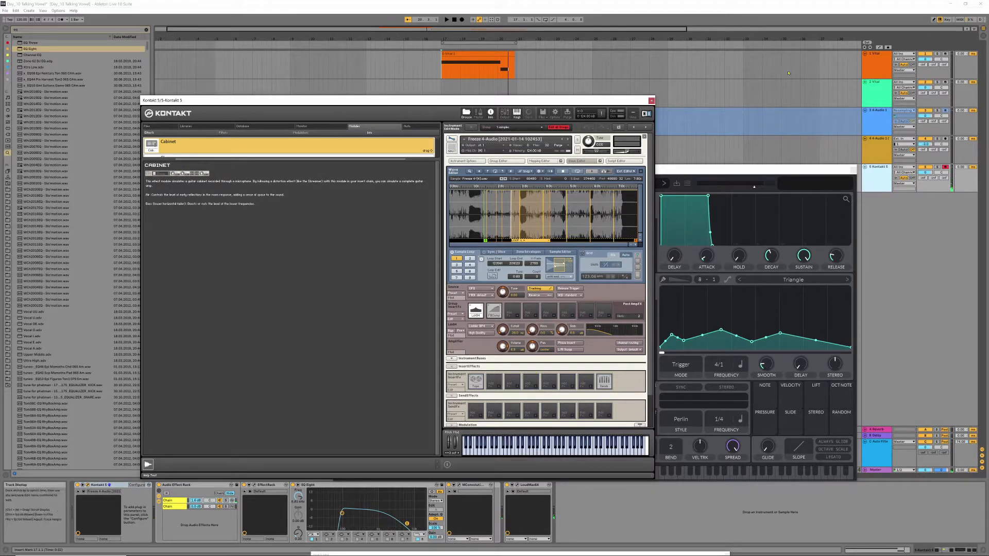
click(651, 100)
click(882, 75)
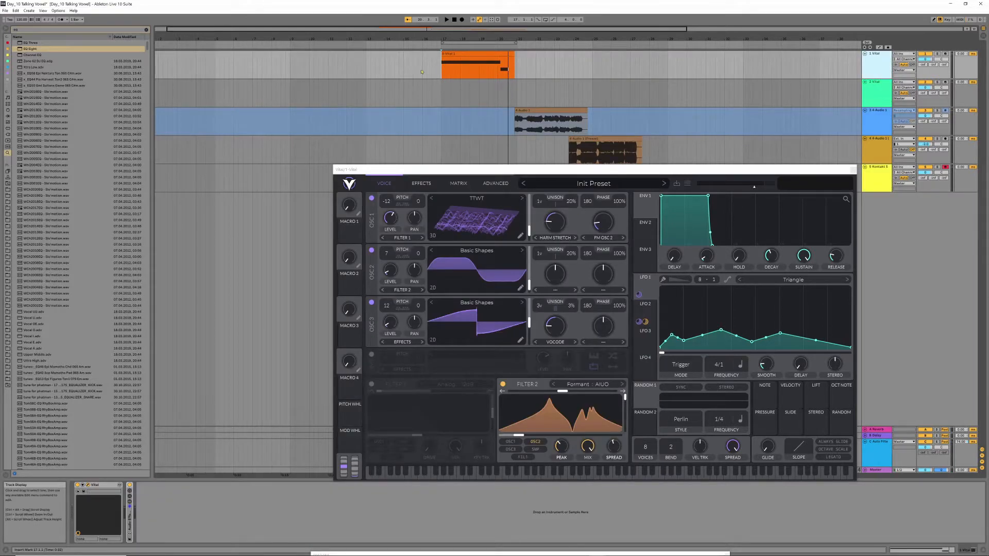
Step: Solo the first Vital track and play its MIDI clip from the clip's start
click(443, 75)
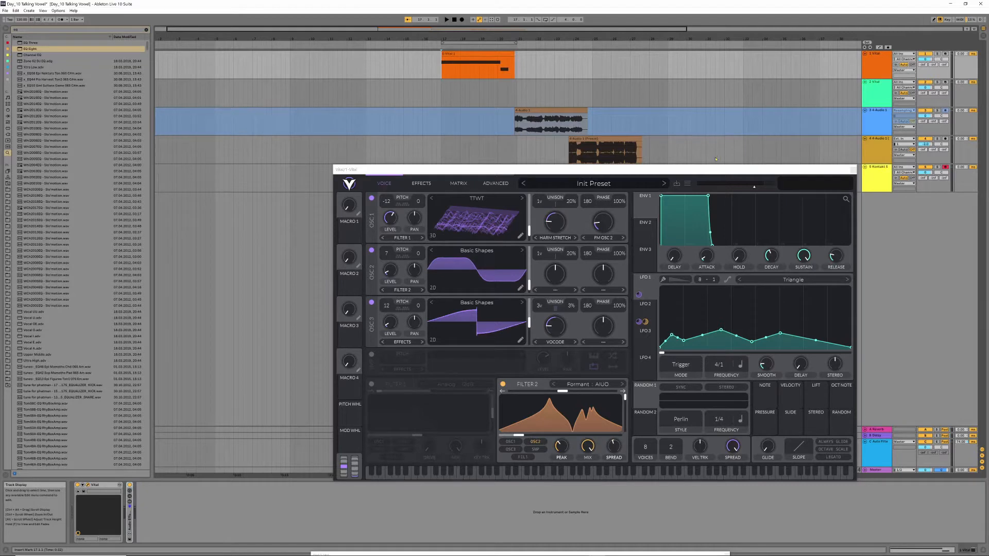
drag(731, 170, 731, 161)
click(937, 54)
key(space)
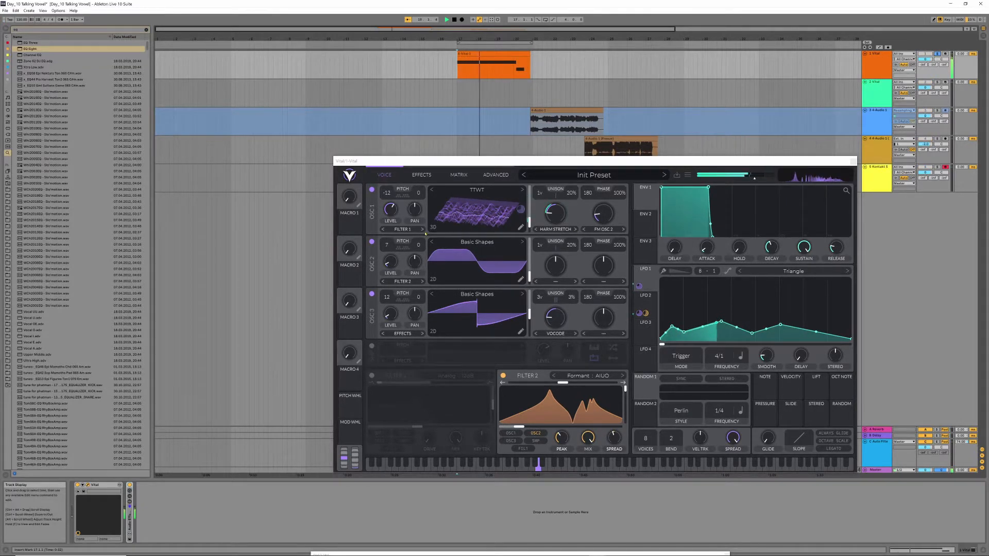
Step: Raise oscillator 1's level, play the clip again, and return the insert marker to the clip's start
key(space)
drag(392, 215, 392, 180)
key(space)
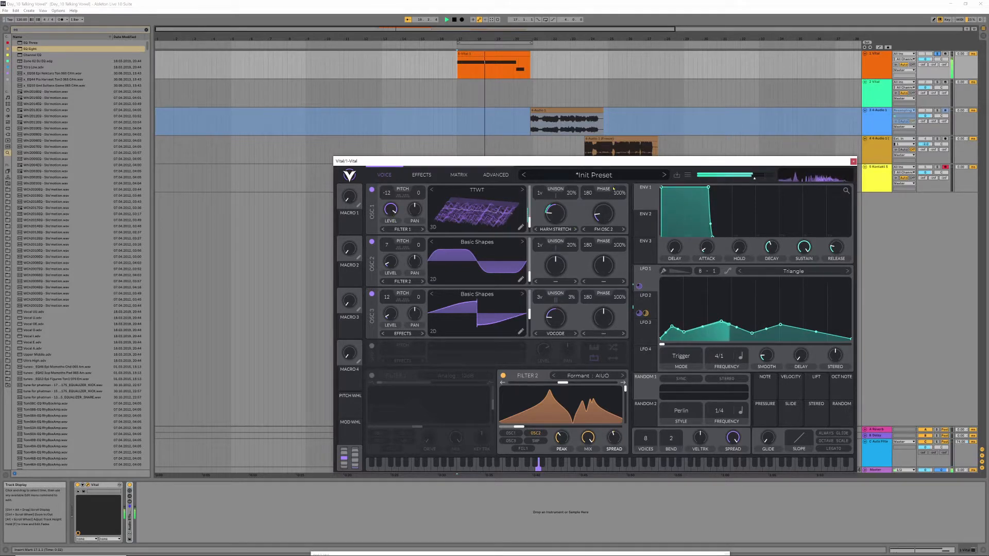
click(872, 71)
key(space)
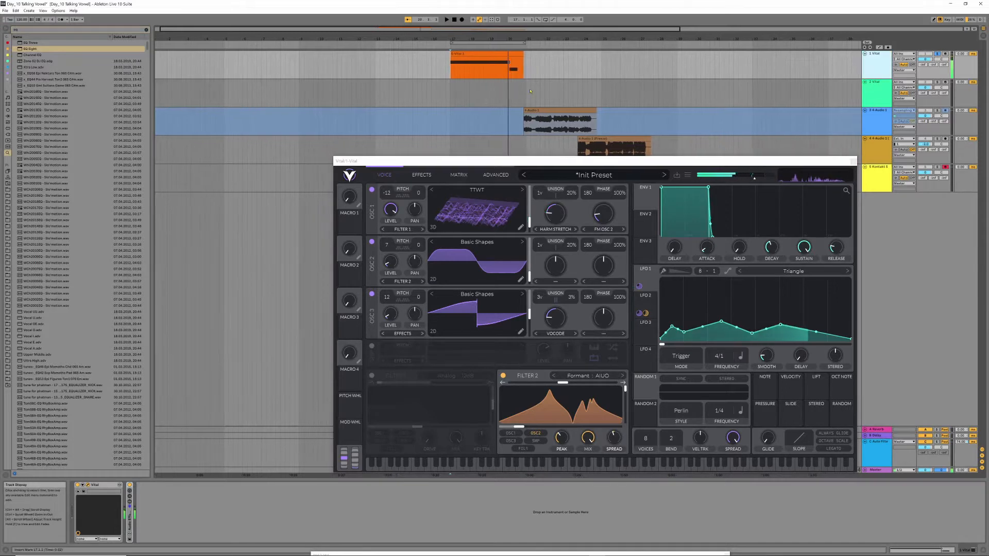
click(451, 73)
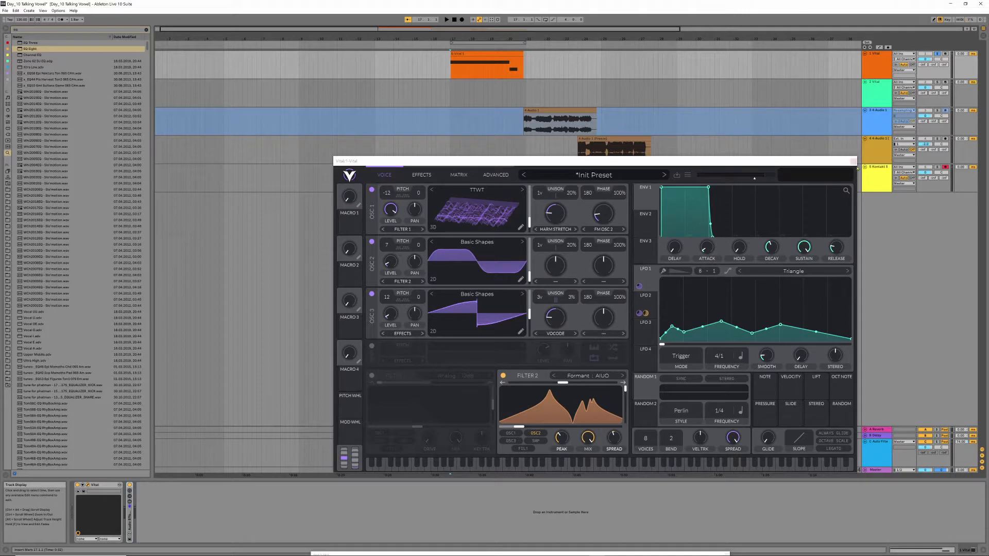
Step: Open the Vital synth on the second track and arm that track for live playing
click(872, 100)
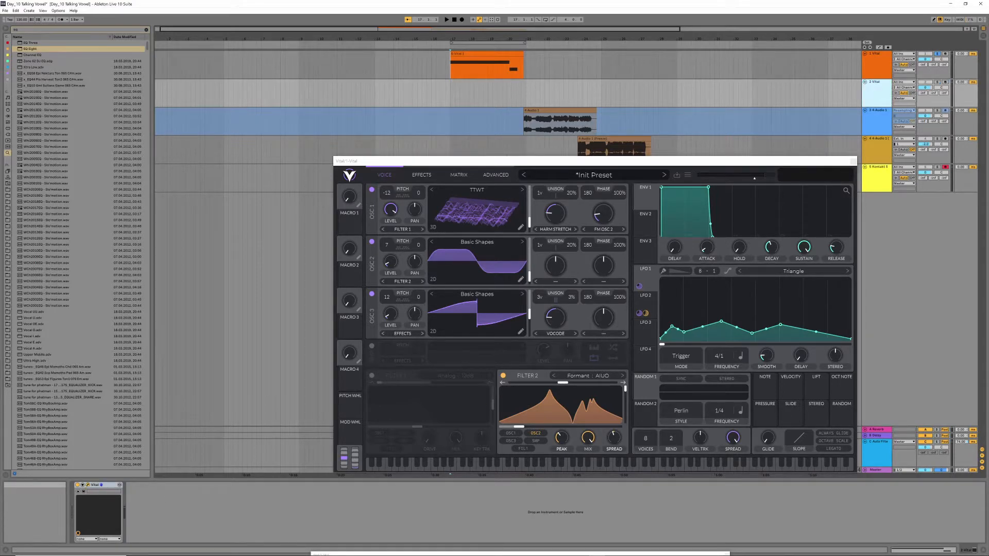
drag(389, 554, 407, 168)
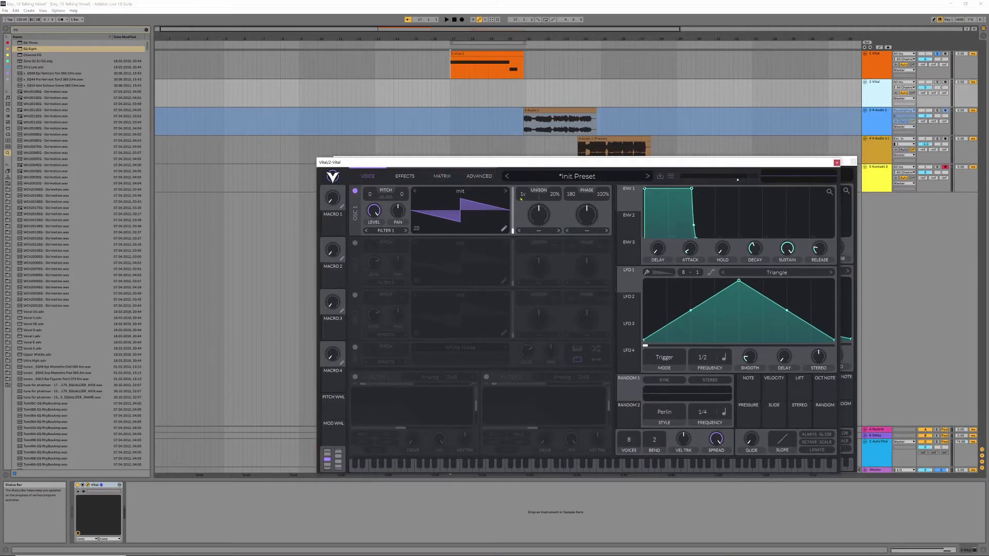
click(945, 82)
Step: Generate a text-to-wavetable from "abcdefg" for oscillator 1 of the second Vital
right_click(465, 212)
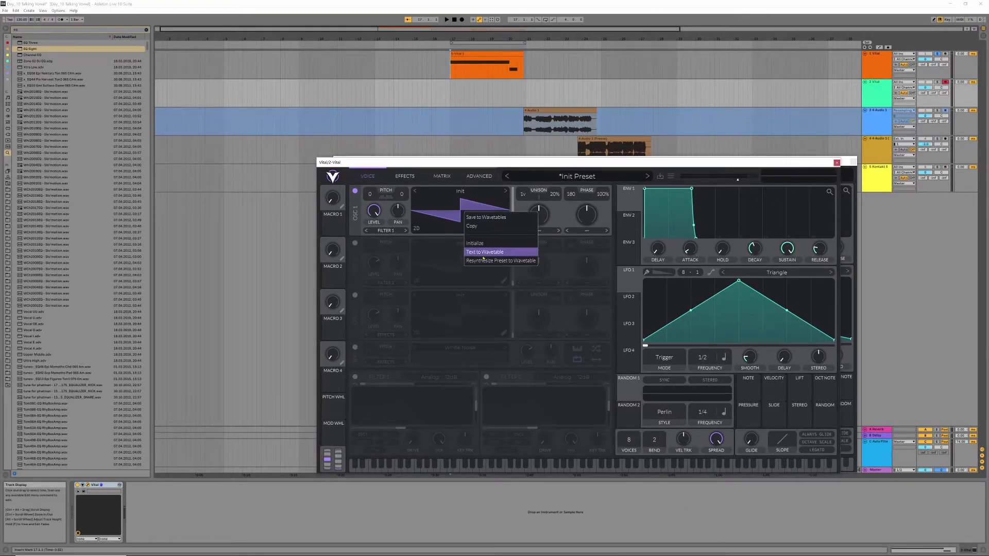
click(483, 253)
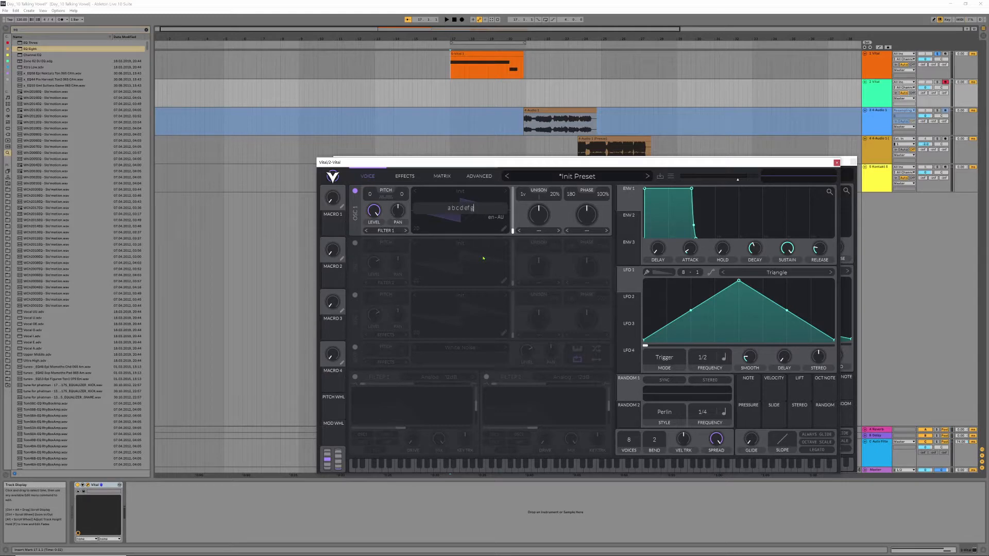
key(Return)
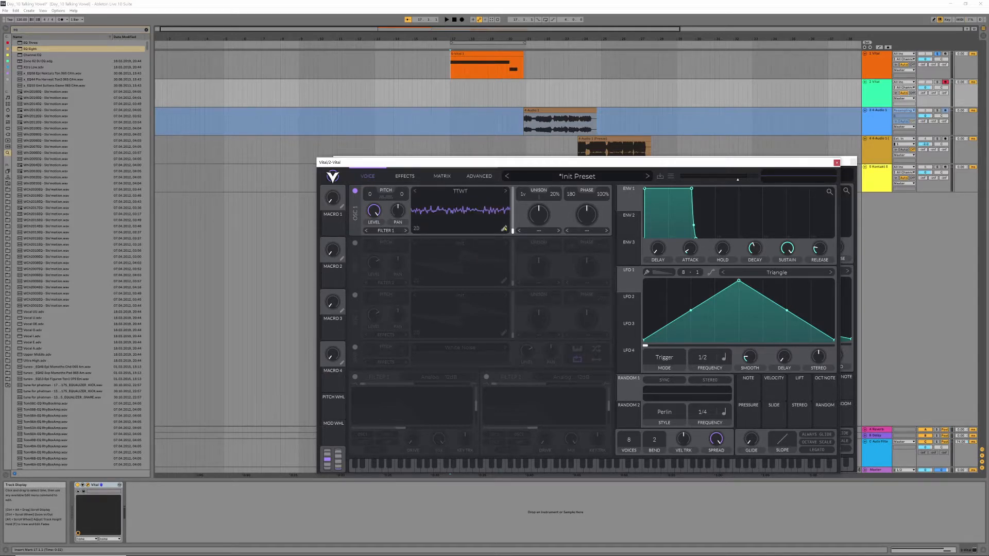
Step: Solo the second Vital track and sweep oscillator 1's wavetable position upward while auditioning the text wavetable
mouse_move(512, 230)
mouse_down()
mouse_move(512, 207)
mouse_move(512, 231)
mouse_up()
click(938, 83)
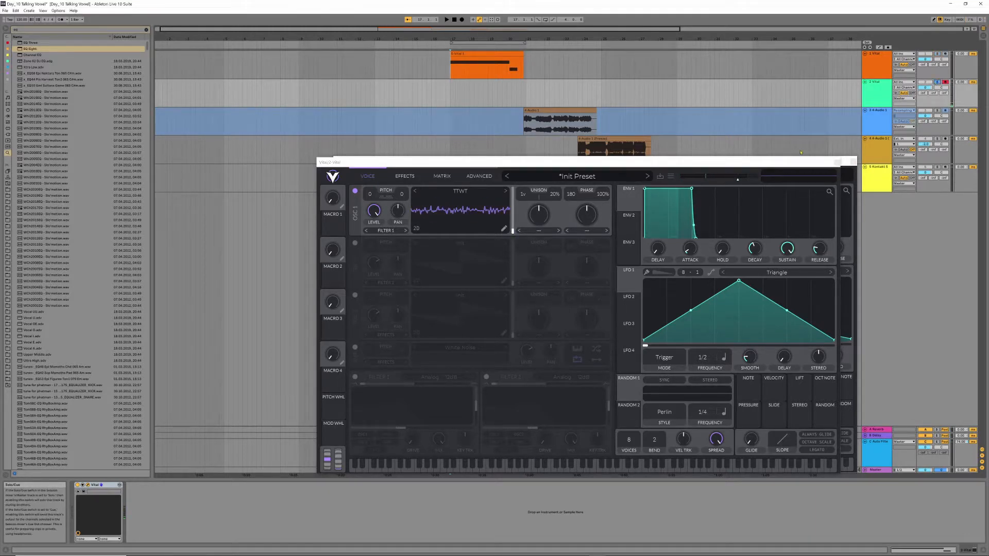
mouse_move(513, 231)
mouse_down()
mouse_move(515, 199)
mouse_move(520, 233)
mouse_up()
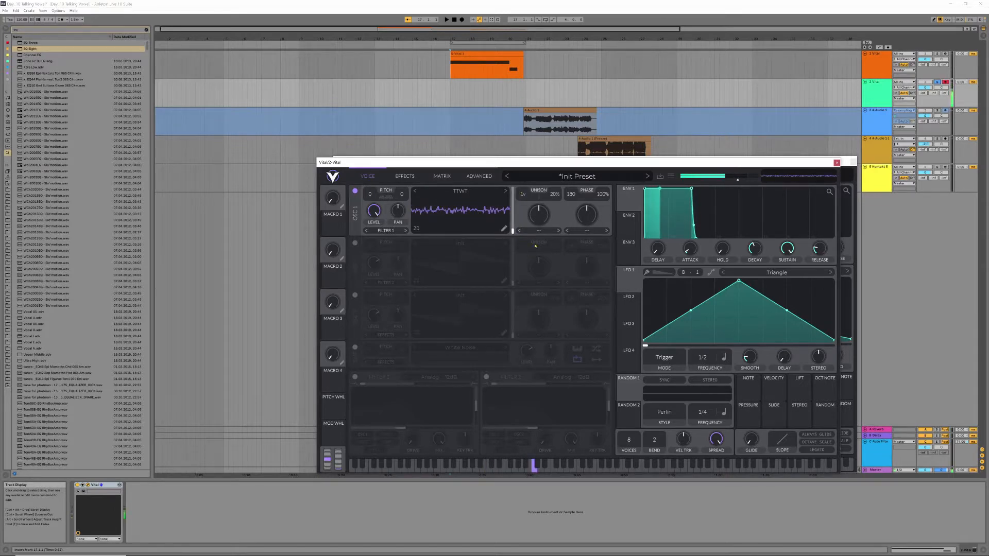
drag(513, 232, 533, 223)
Step: Look through oscillator 1's spectral and phase warp modes, leaving both unset
click(539, 230)
click(582, 233)
click(587, 230)
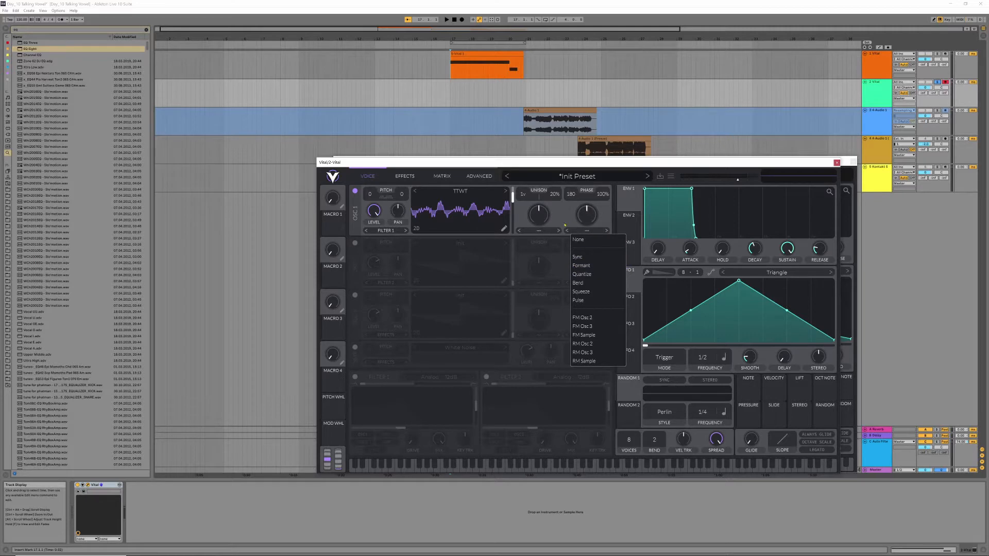
click(569, 227)
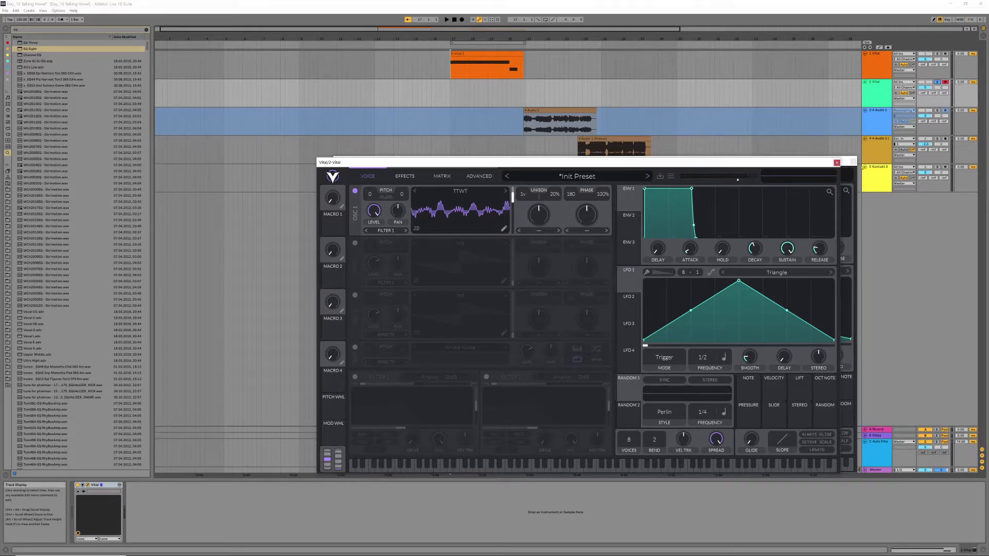
Step: Return to the first Vital track, turn off oscillators 2 and 3, and solo and arm the track
click(877, 62)
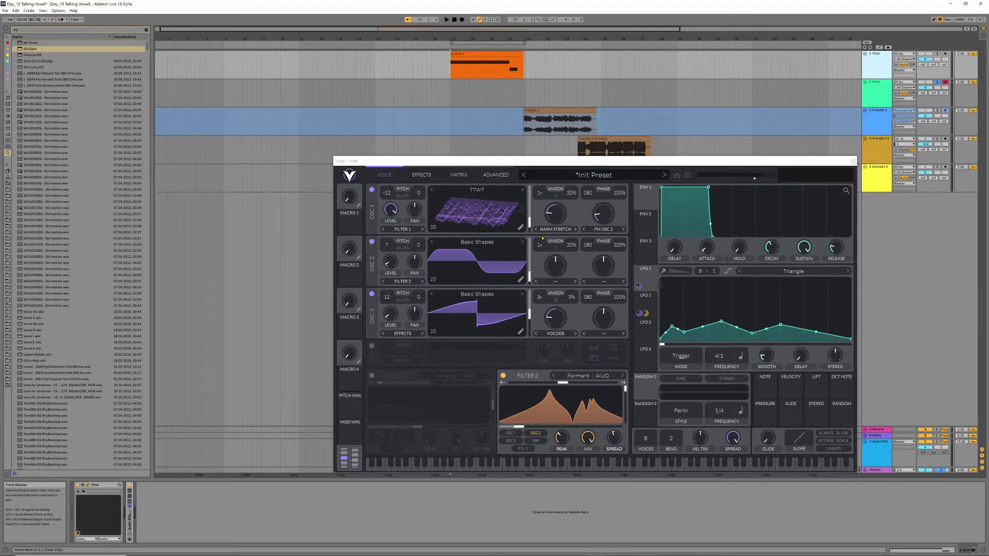
click(371, 242)
click(371, 294)
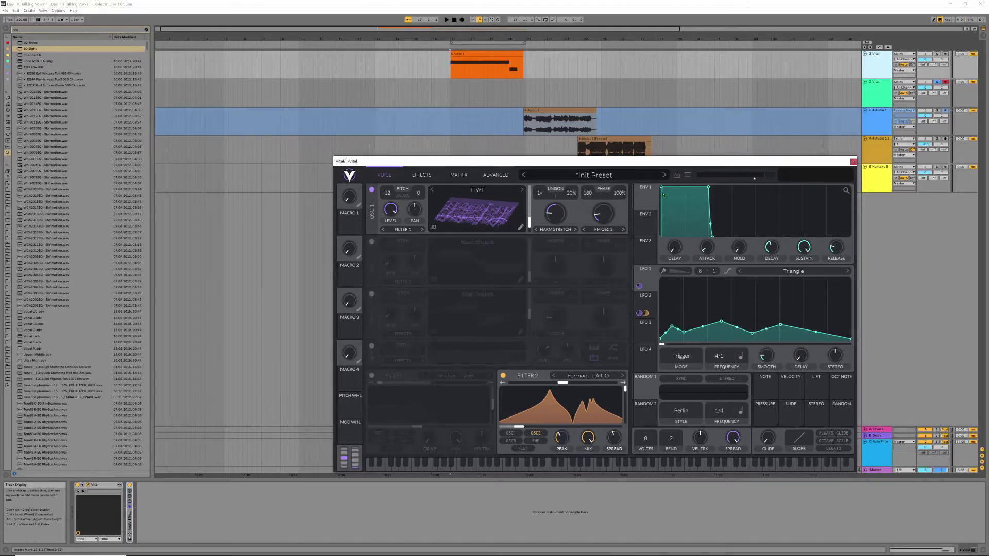
click(937, 54)
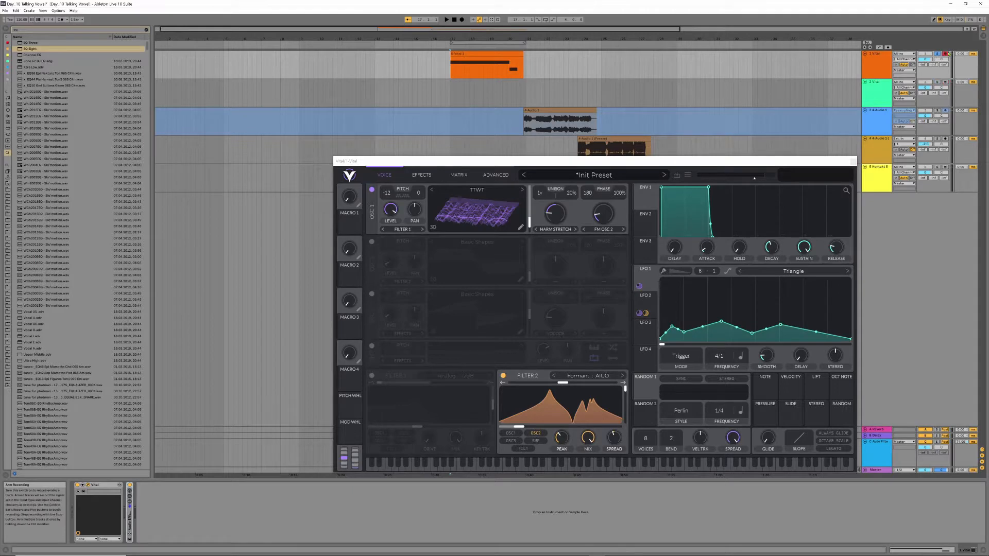
Step: Turn off the Compressor, Filter, EQ, Phaser and Distortion effects, and return to the oscillator view
click(421, 175)
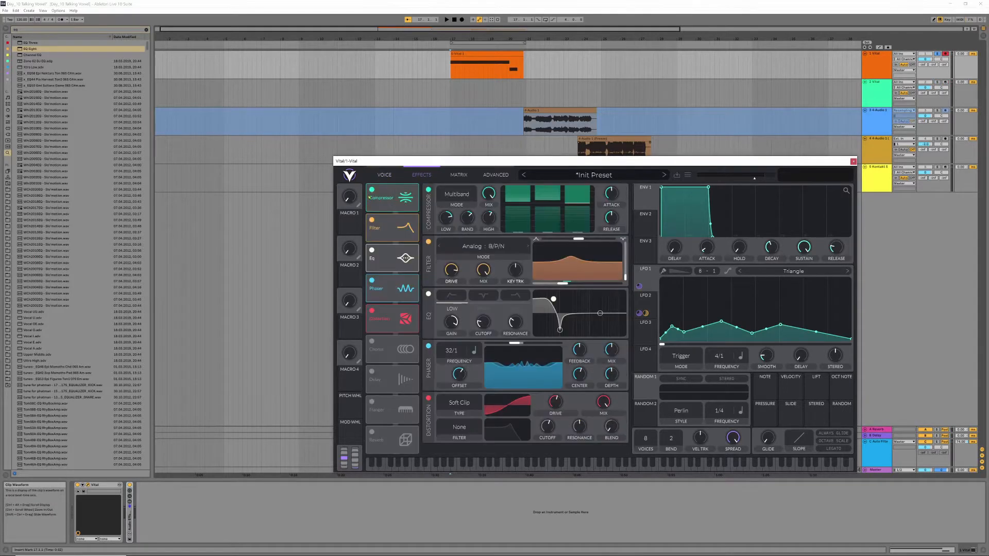
click(371, 190)
click(372, 220)
click(371, 251)
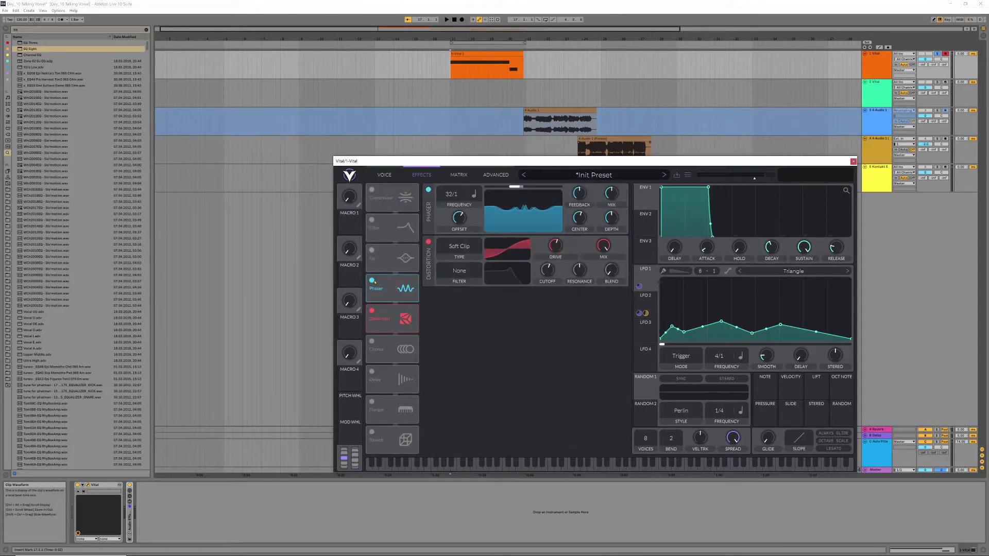
click(372, 281)
click(372, 311)
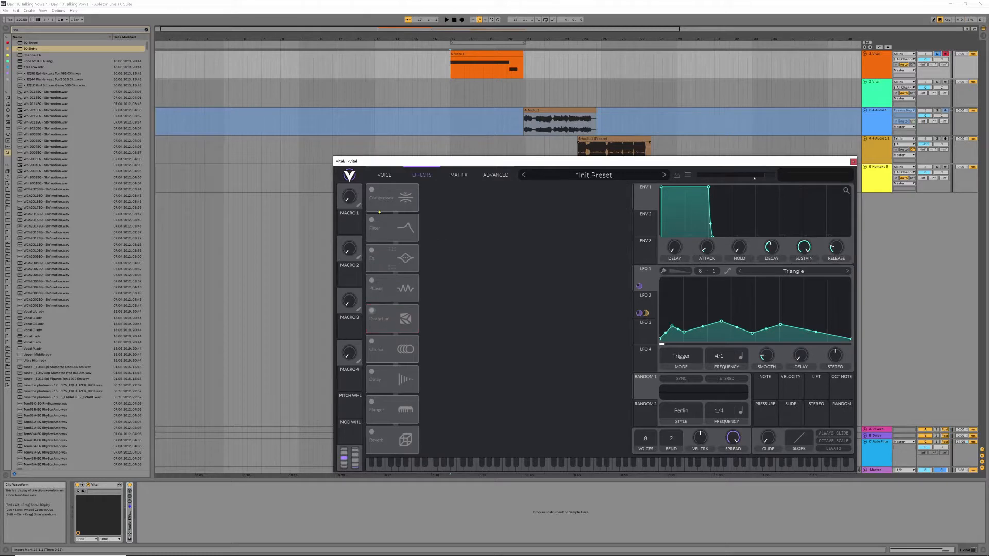
click(387, 178)
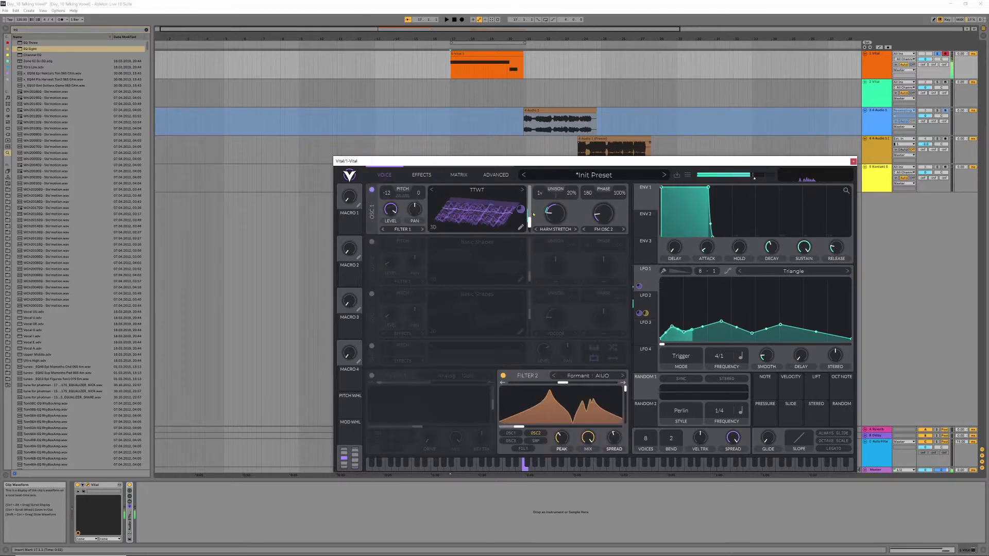
Step: Check the modulation on oscillator 1's Harm Stretch, turn oscillator 2 back on, and audition a note
drag(556, 237, 520, 209)
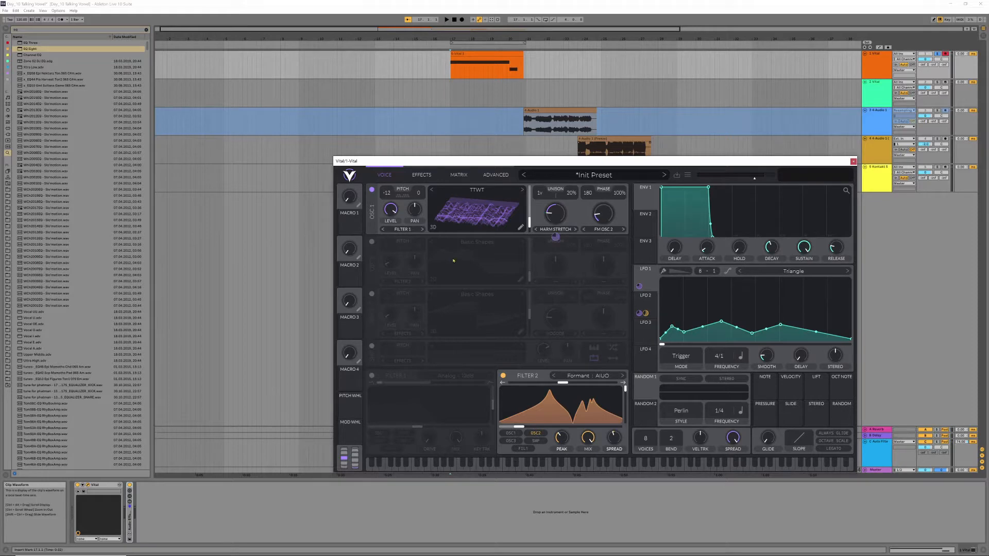
click(372, 242)
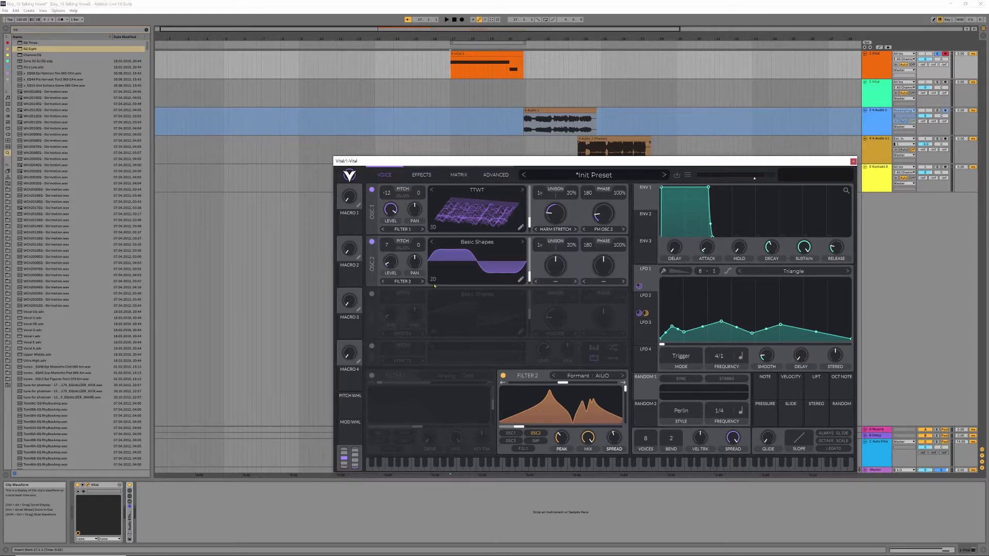
key(h)
Step: Turn the multiband Compressor and the Analog B/P/N Filter back on in the effects chain while auditioning notes
click(422, 175)
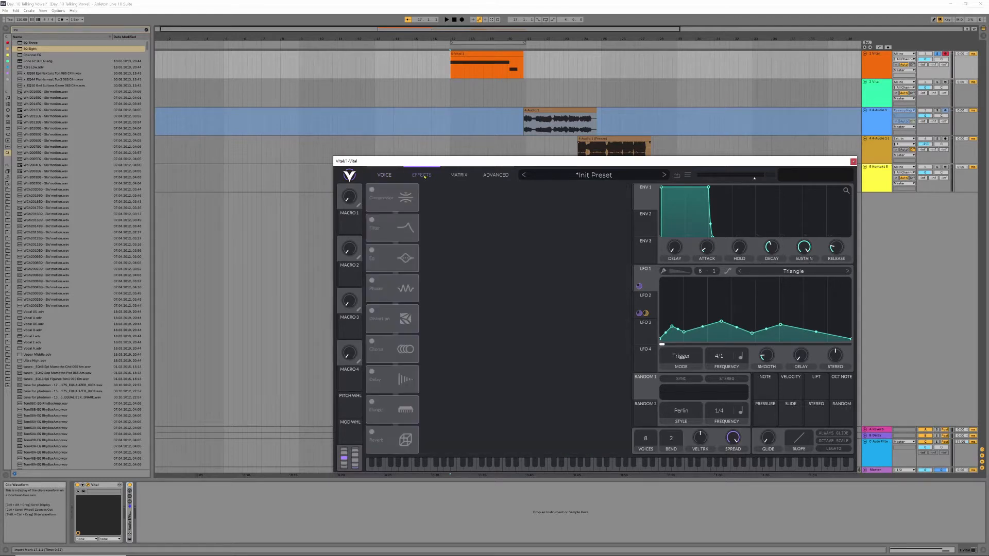
click(372, 190)
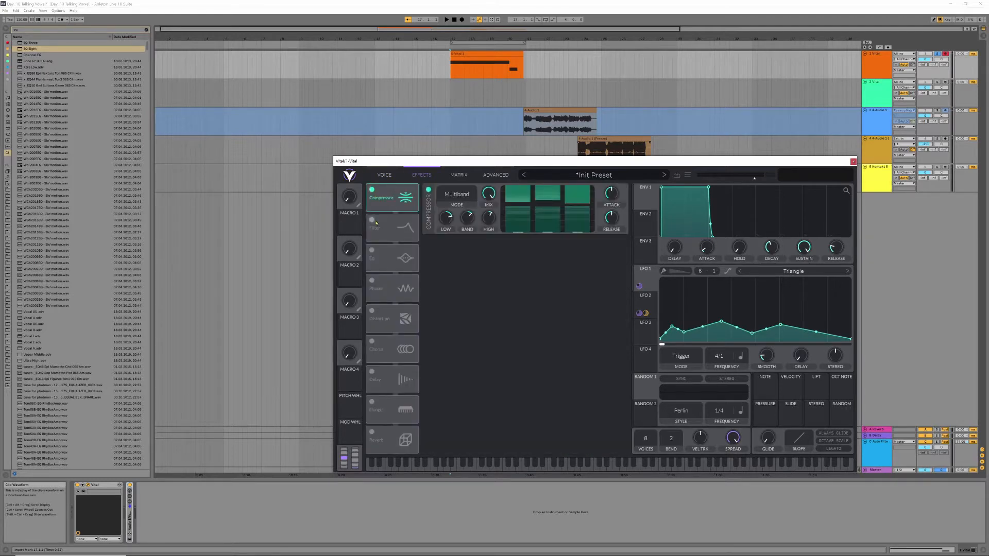
click(372, 221)
click(372, 220)
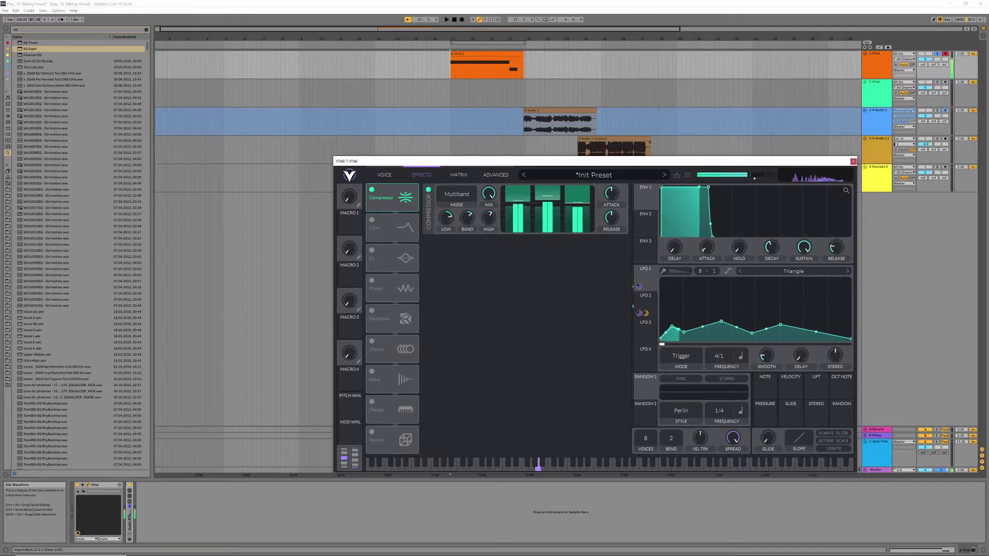
click(372, 220)
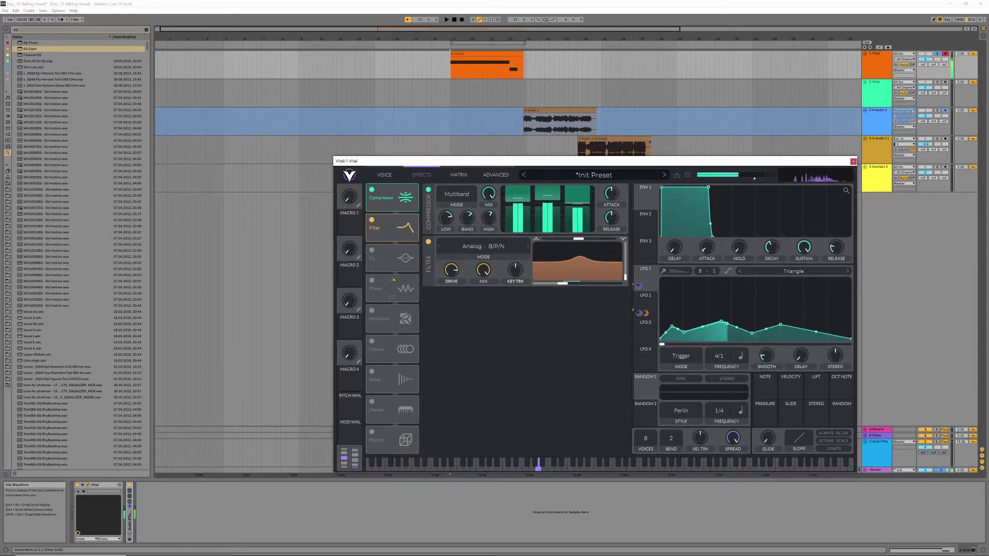
Step: Turn on the EQ and try its middle band as a boost, settling it back into a deep low-frequency cut
click(372, 251)
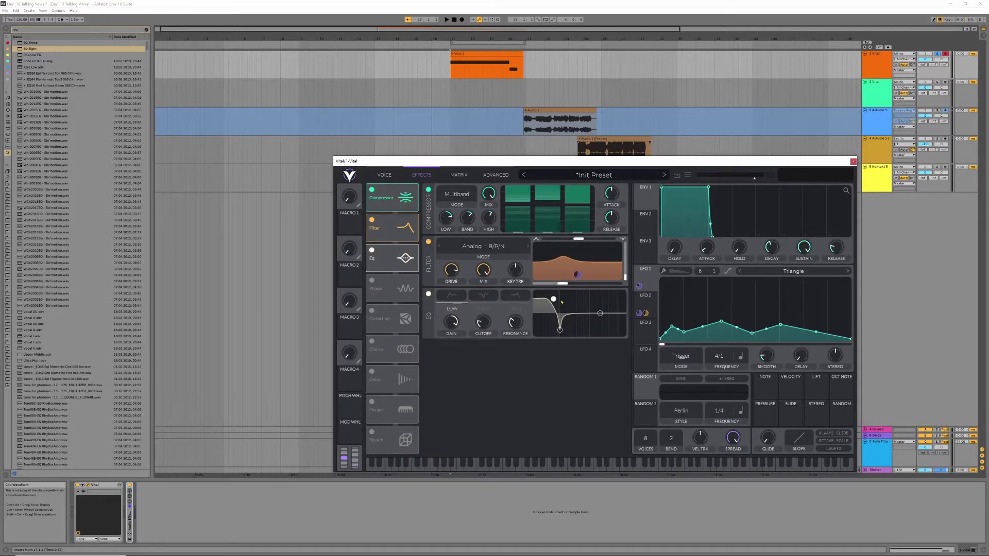
click(560, 331)
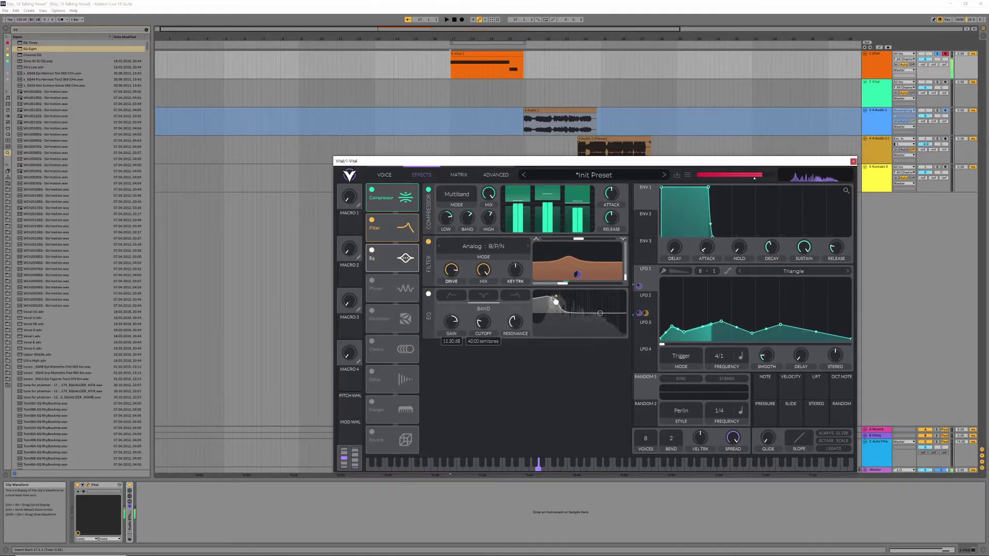
drag(563, 330, 559, 328)
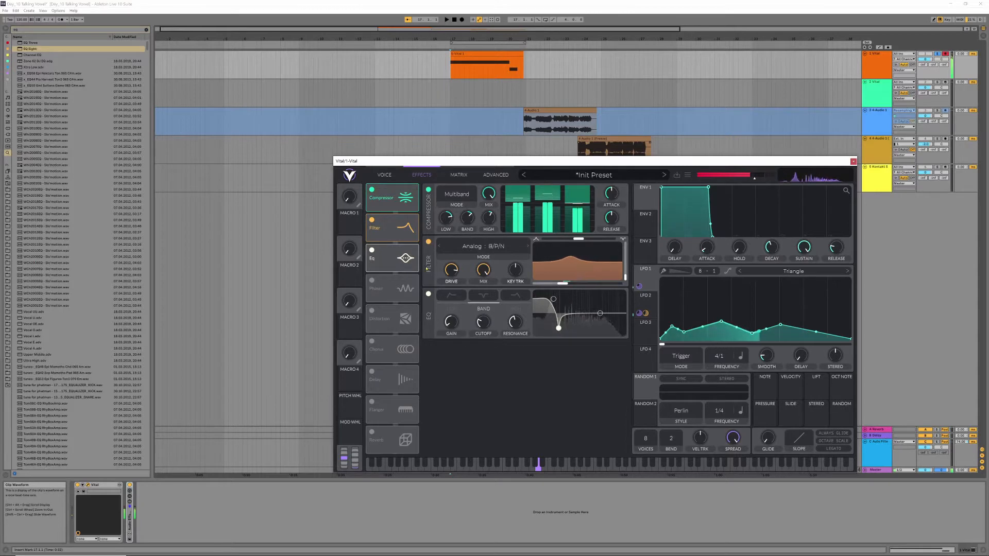
Step: Turn on the Phaser and Soft Clip Distortion, and display the shape of LFO 2
click(371, 281)
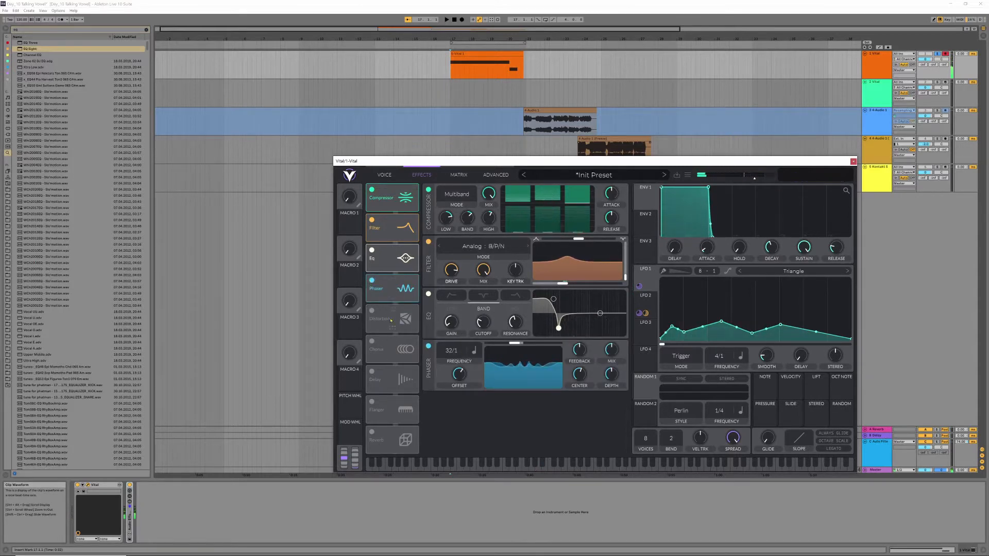
click(372, 311)
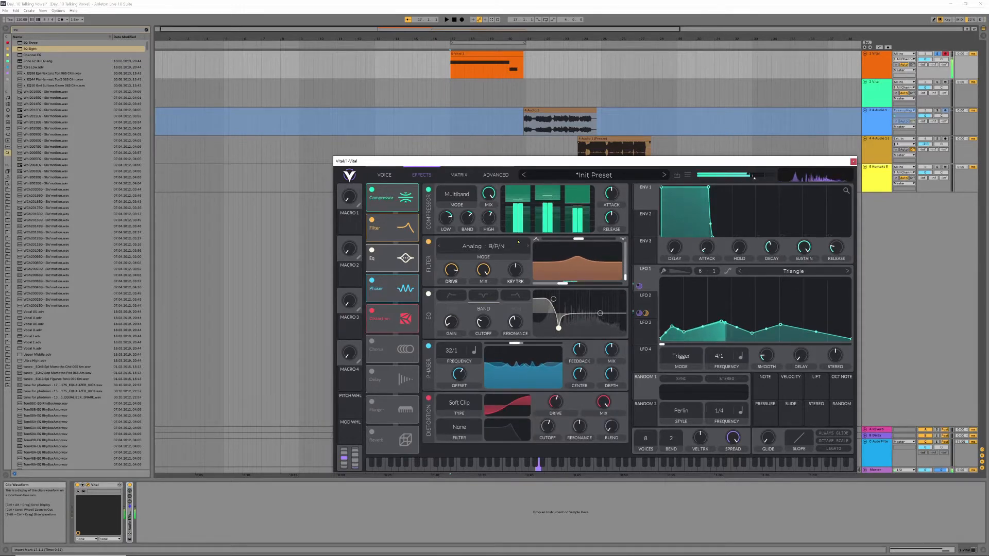
click(646, 309)
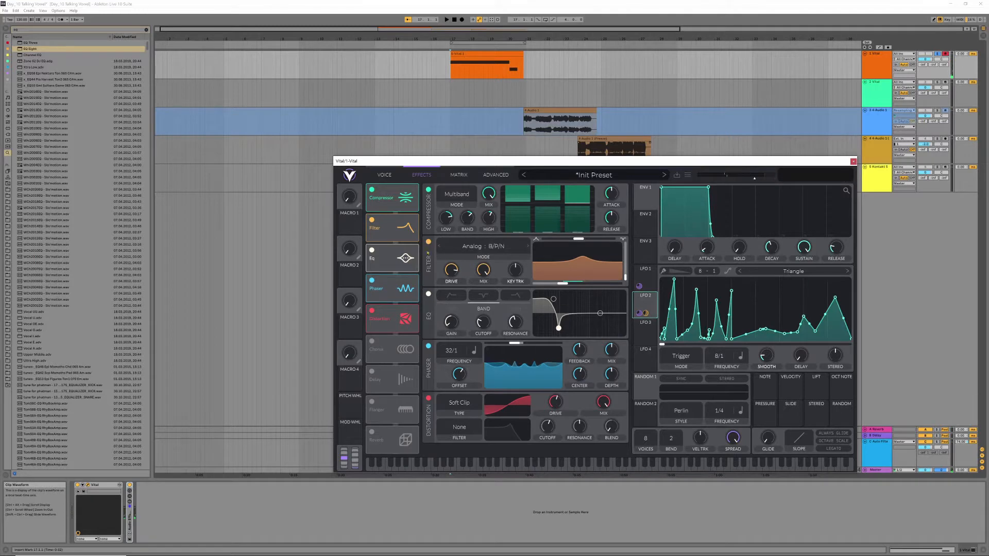
Step: Turn on oscillator 3 with its Vocode warp while auditioning a note, and raise oscillator 1's wavetable position slightly
click(384, 175)
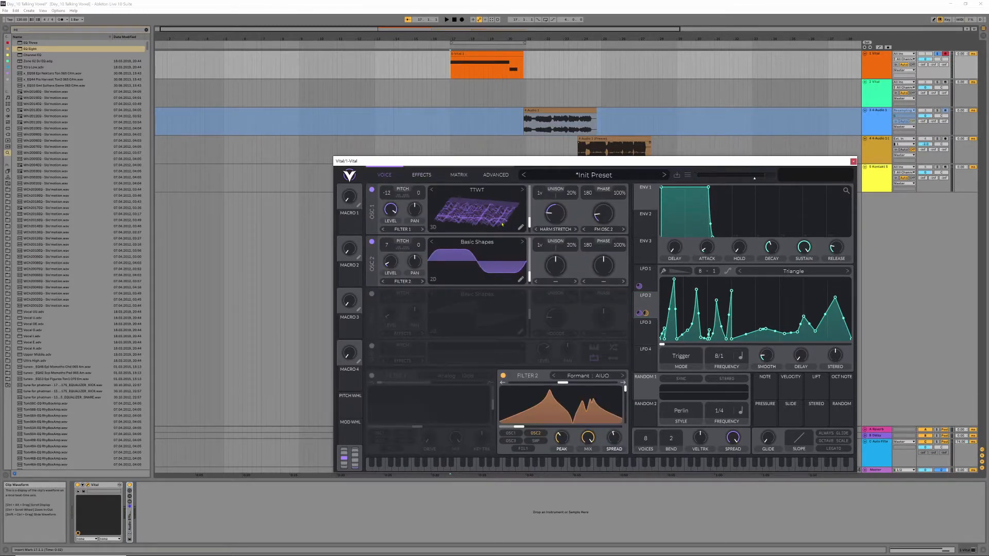
key(h)
click(372, 295)
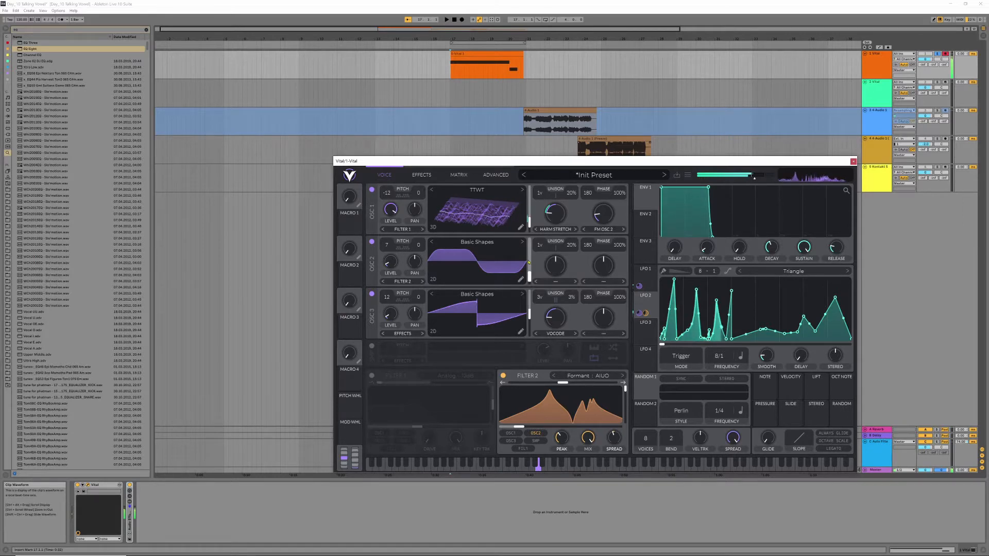
drag(529, 225, 532, 220)
Step: Review how LFO 1 and LFO 2 modulate oscillator 1's Harm Stretch and wavetable position, ending back at the effects chain
click(421, 174)
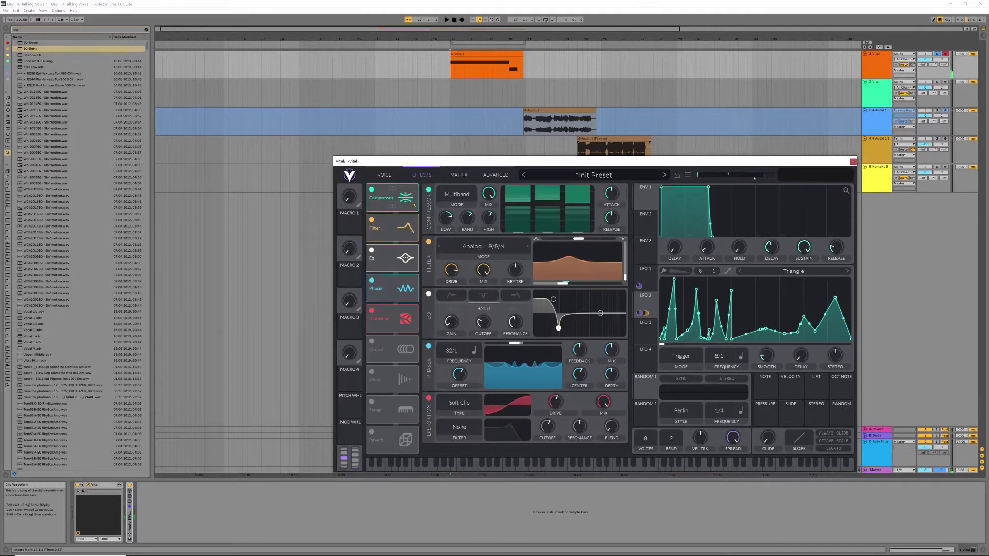
click(381, 176)
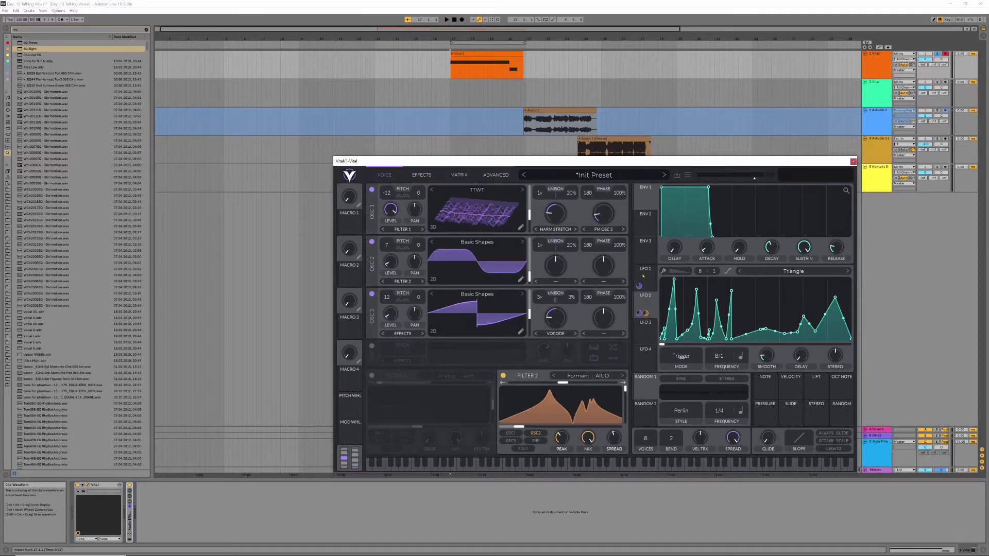
drag(639, 286, 555, 237)
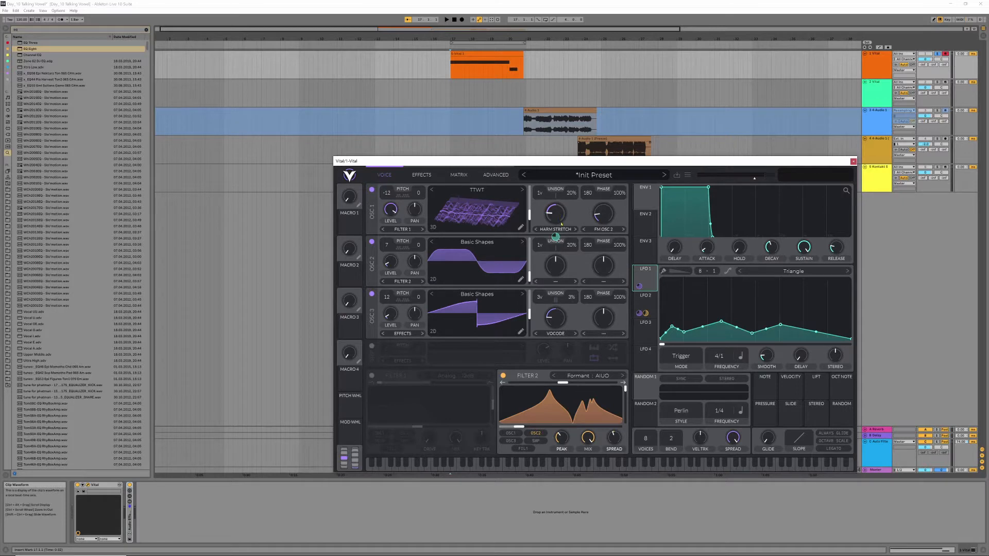
drag(555, 237, 521, 209)
click(645, 304)
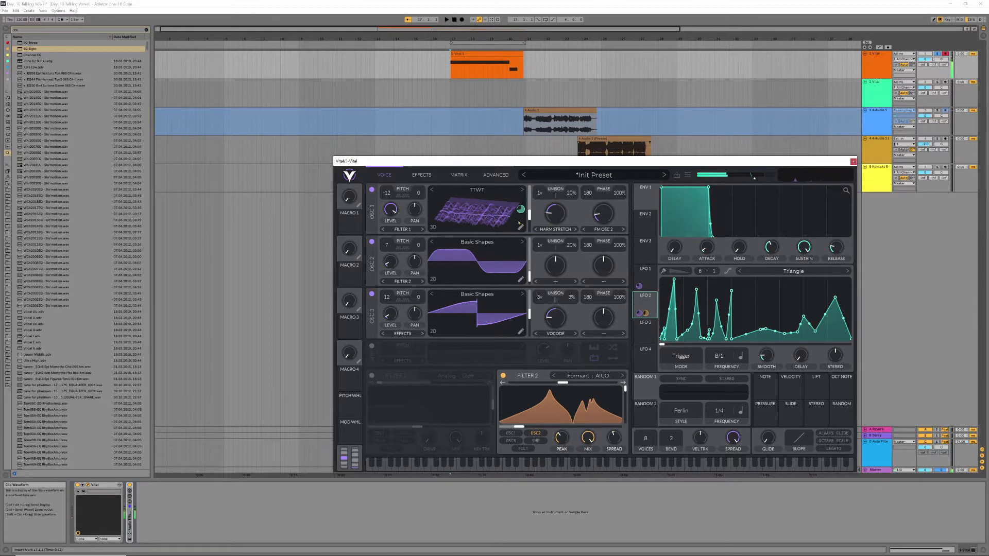
mouse_move(521, 210)
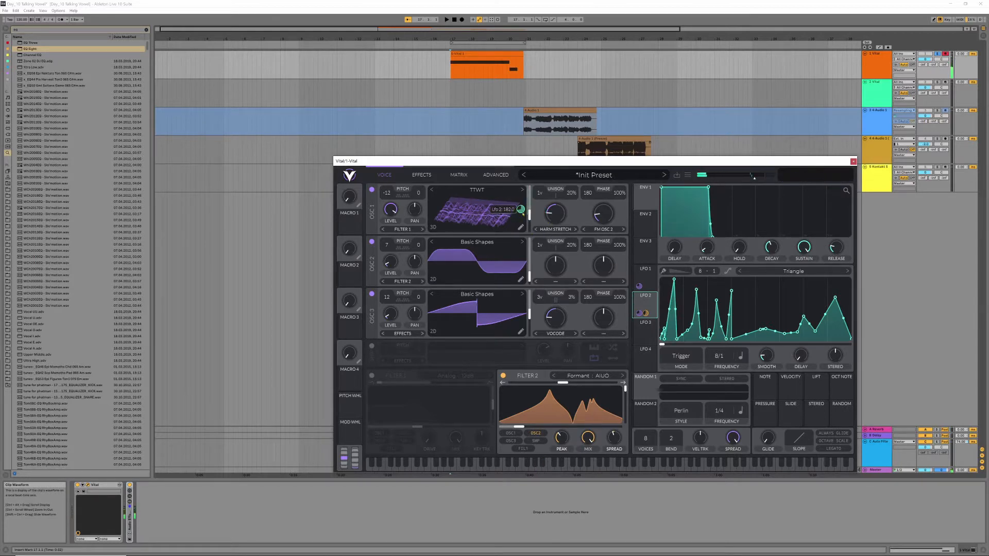
click(419, 176)
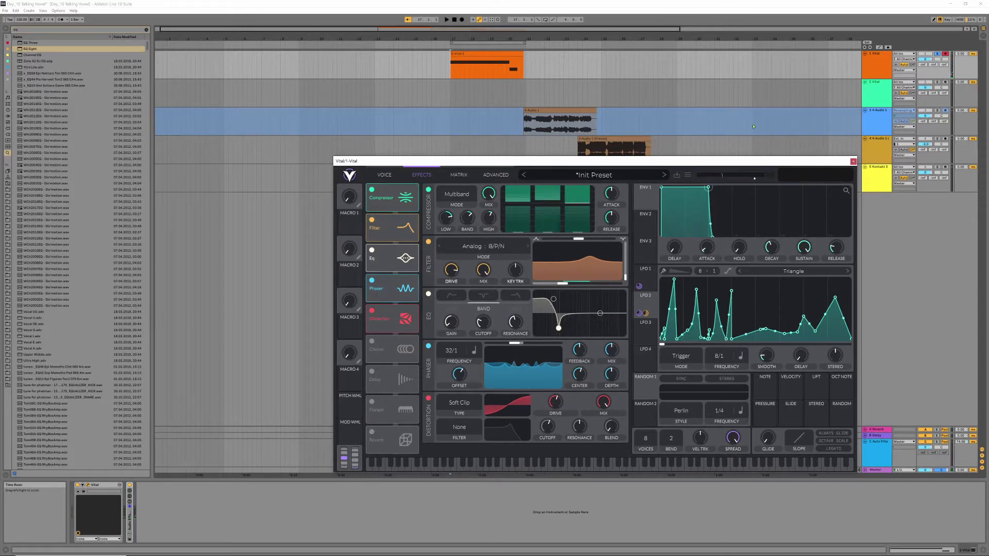
Step: Unfold the Audio Effect Rack on the first Vital track and compare the sound with the rack on and off
click(878, 67)
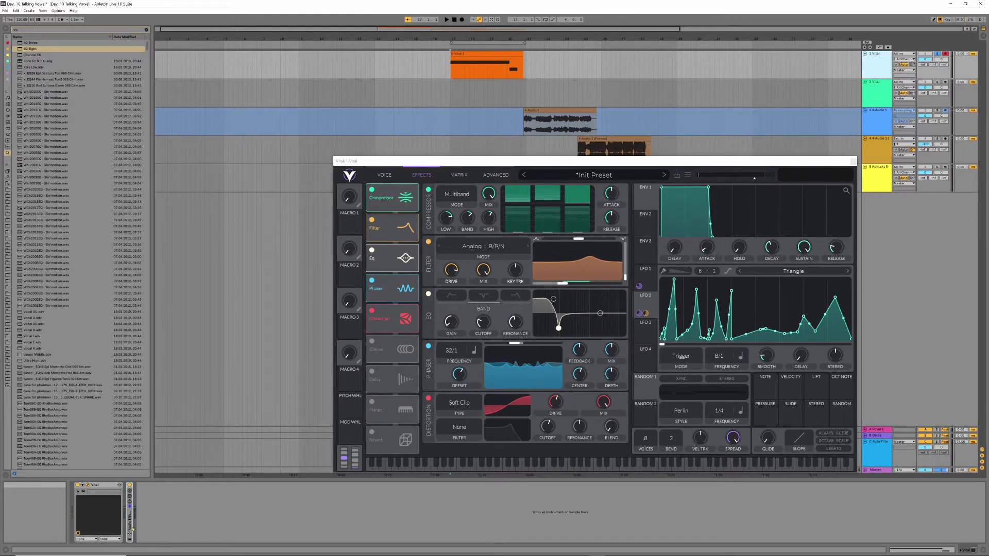
click(129, 485)
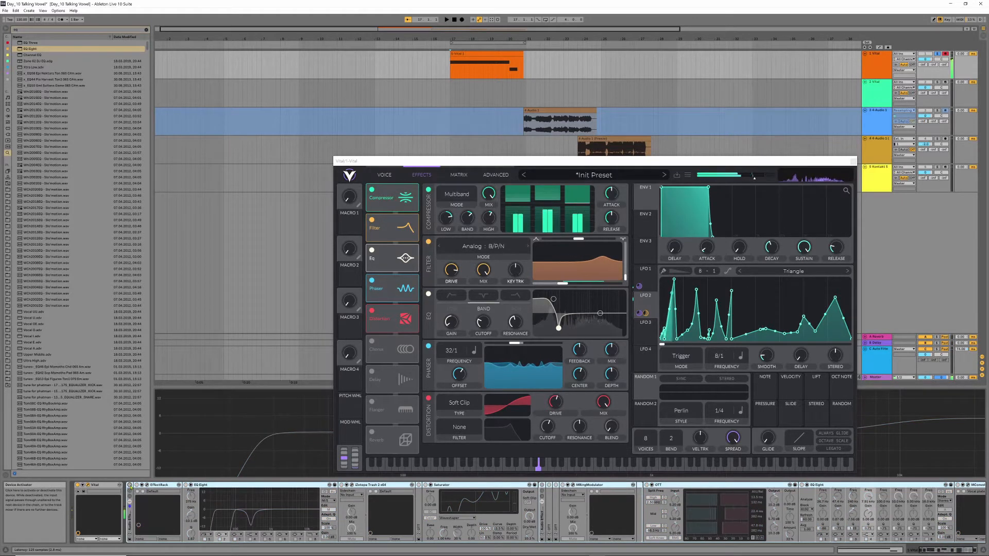
click(130, 485)
Step: Inspect FilterFreak and SIE-Q in the Soundtoys Effect Rack, and close both its window and the Vital window
click(148, 486)
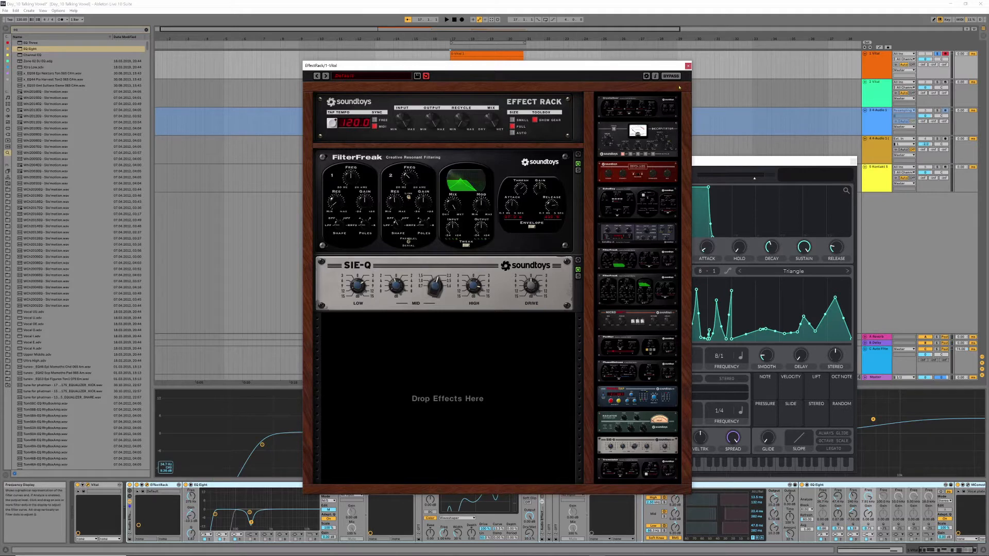
click(687, 66)
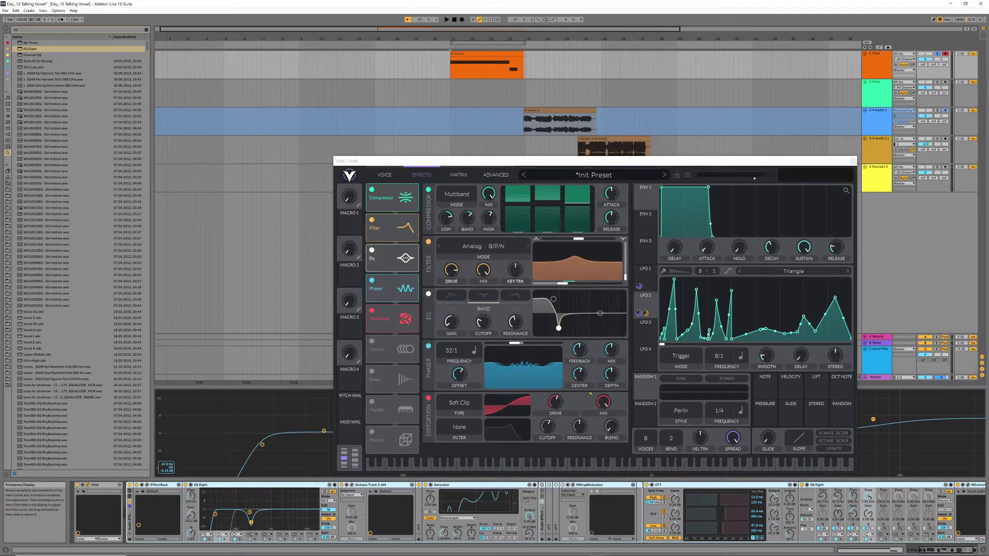
click(853, 160)
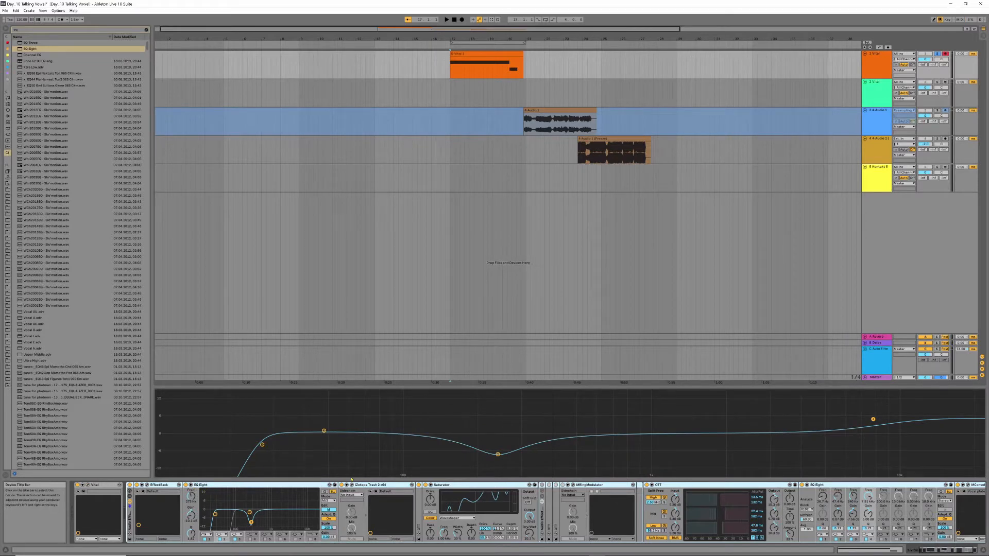
Step: Compare the two edit channels of the first EQ Eight and pull its narrow notch slightly deeper
click(328, 510)
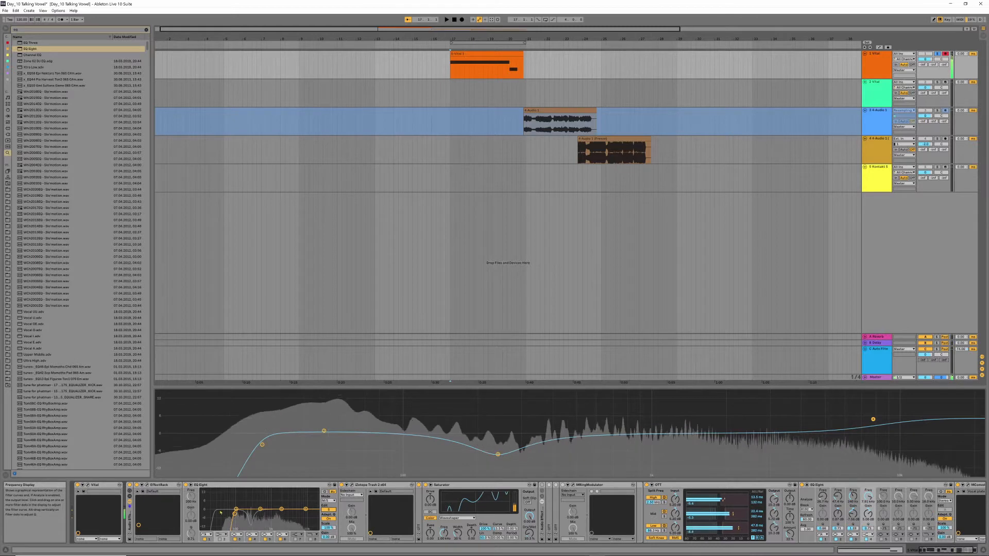
click(329, 510)
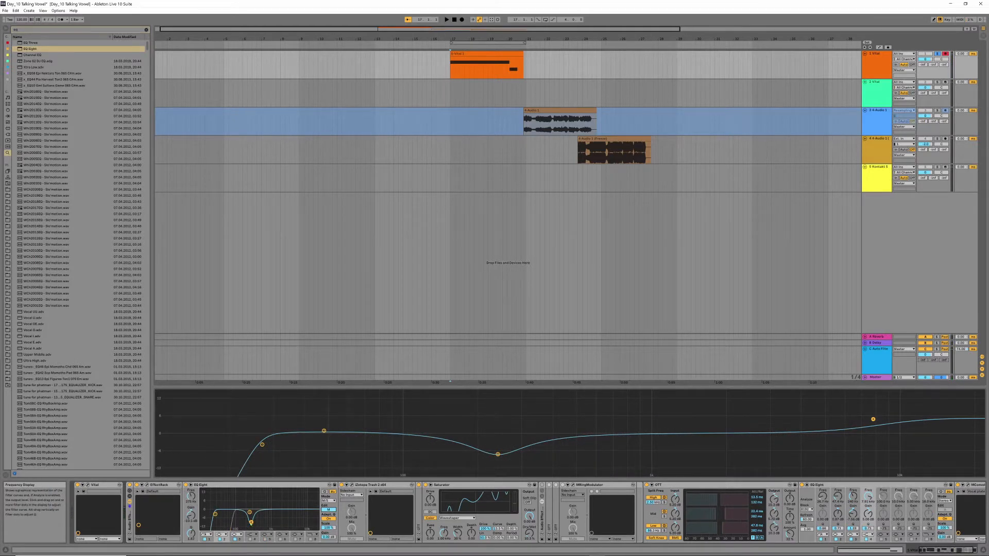
mouse_move(251, 524)
mouse_down()
mouse_move(250, 491)
mouse_move(249, 529)
mouse_up()
drag(249, 527, 250, 526)
Step: Open iZotope Trash 2 and look through its Filter 2, Convolve, Dynamics and Delay modules, returning to the Trash module
click(352, 486)
click(352, 486)
click(353, 486)
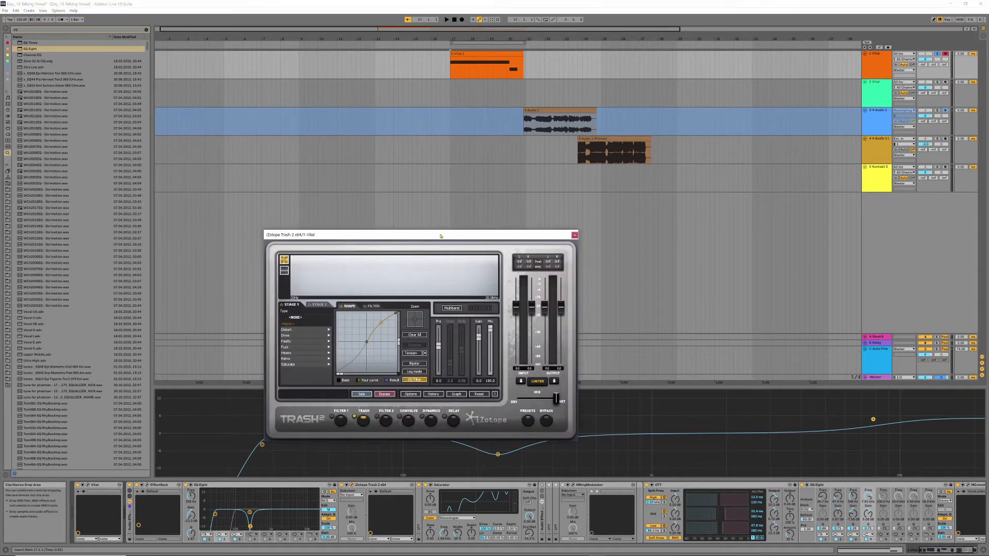
drag(441, 233, 451, 272)
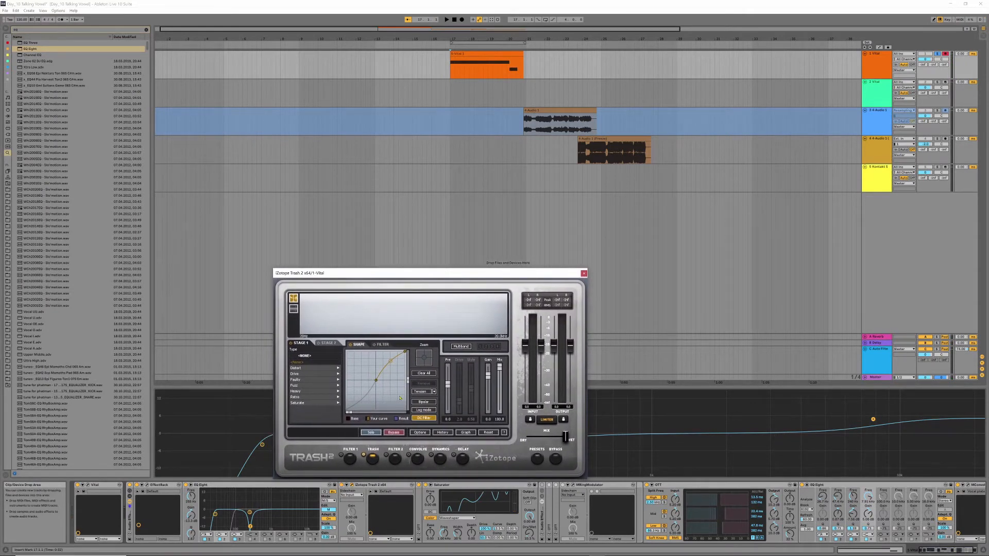
click(398, 461)
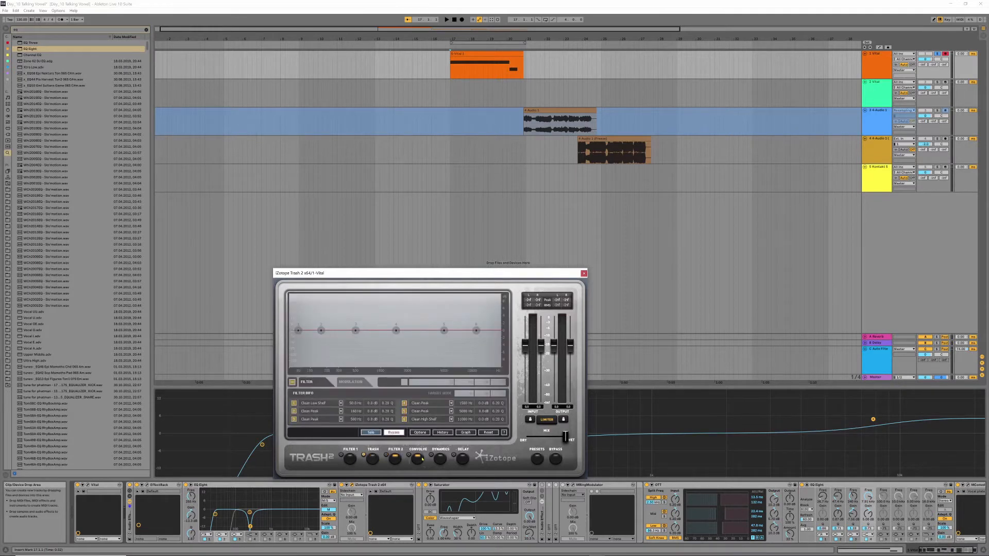
click(419, 460)
click(440, 459)
click(462, 459)
click(371, 459)
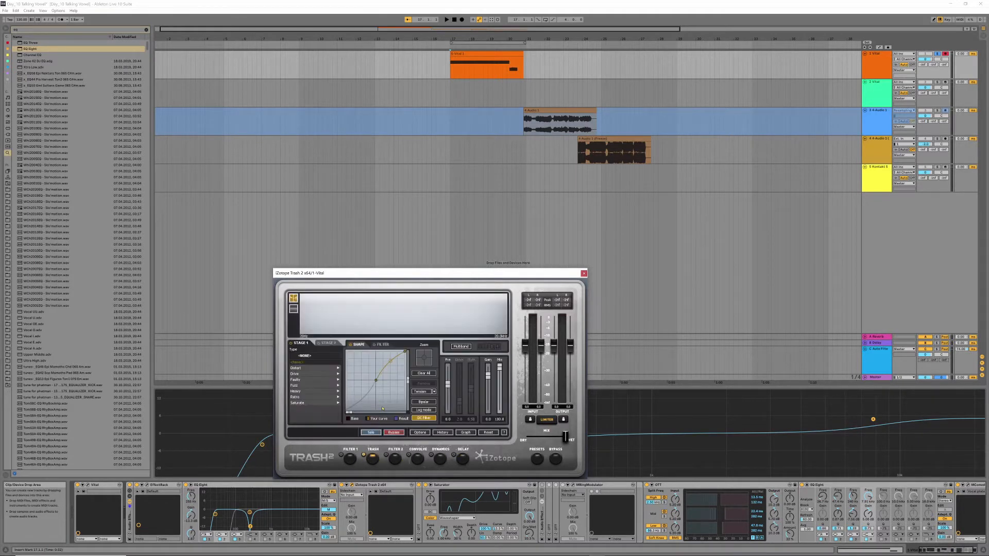
Step: Bow the upper part of Trash 2's Stage 1 waveshaping curve upward while auditioning, and close the plugin window
key(space)
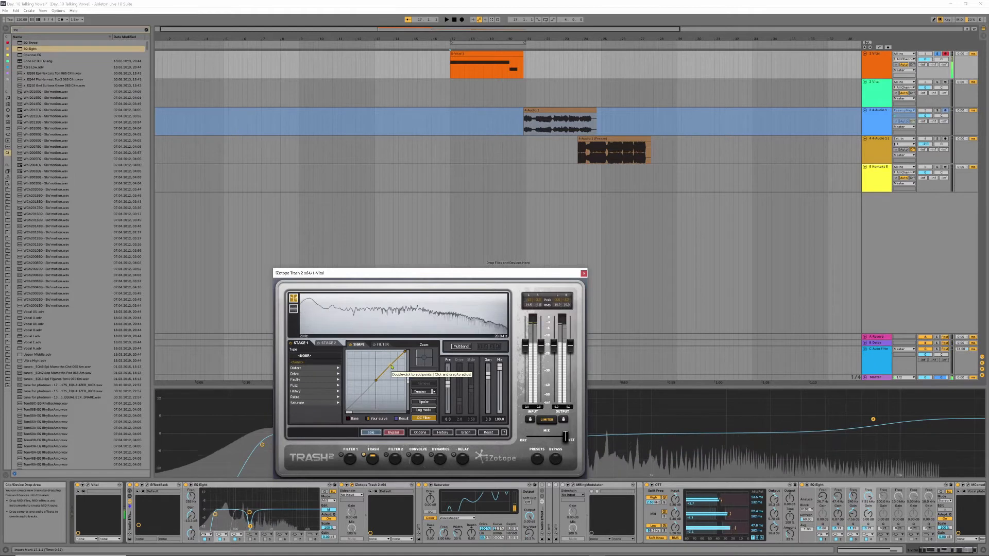
drag(391, 367, 391, 359)
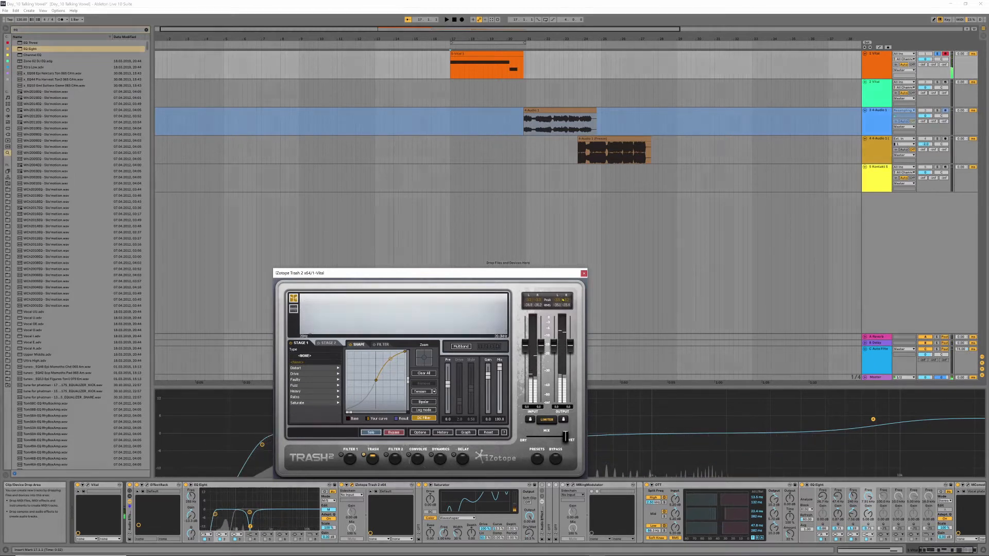
click(584, 274)
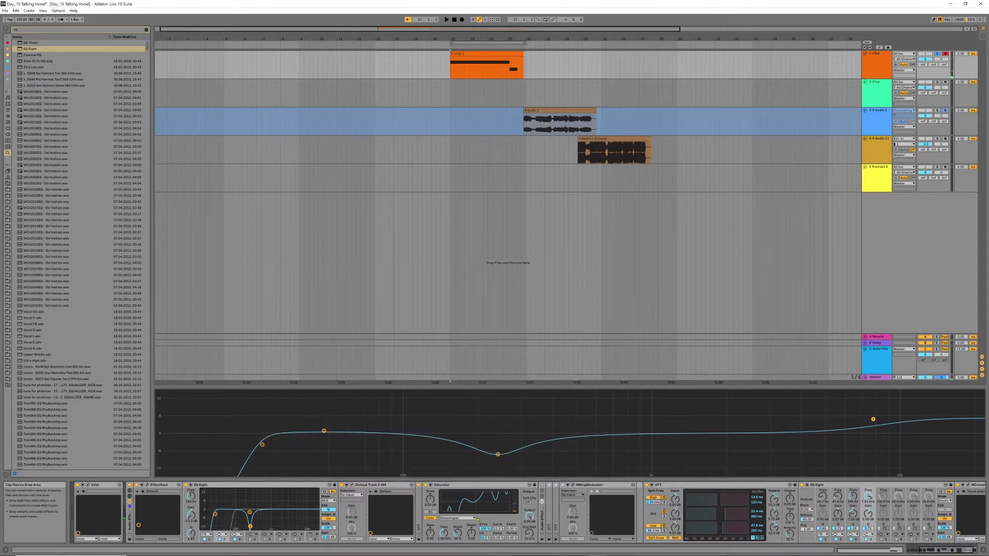
Step: Unfold the OTT placed after Trash 2 and adjust its Amount
double_click(419, 504)
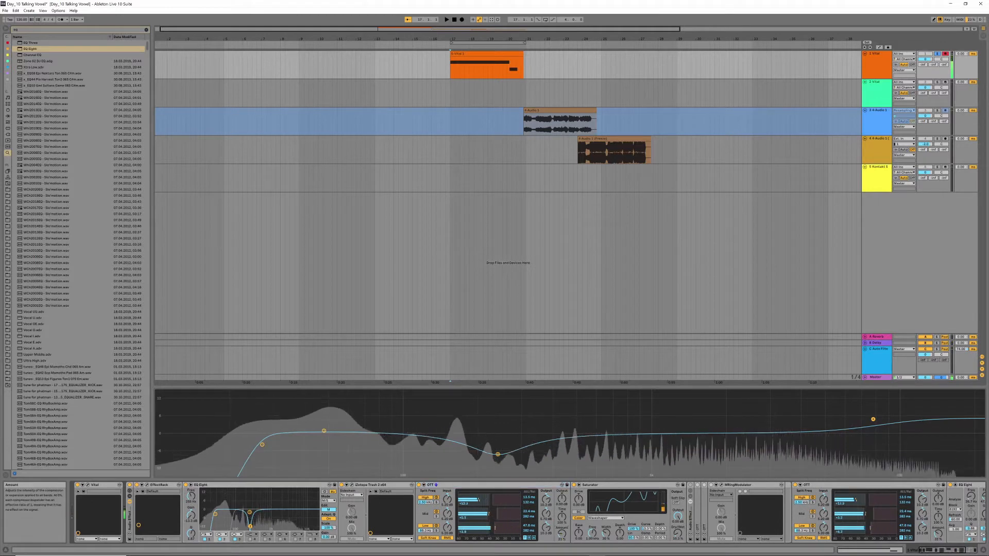
drag(563, 537, 562, 533)
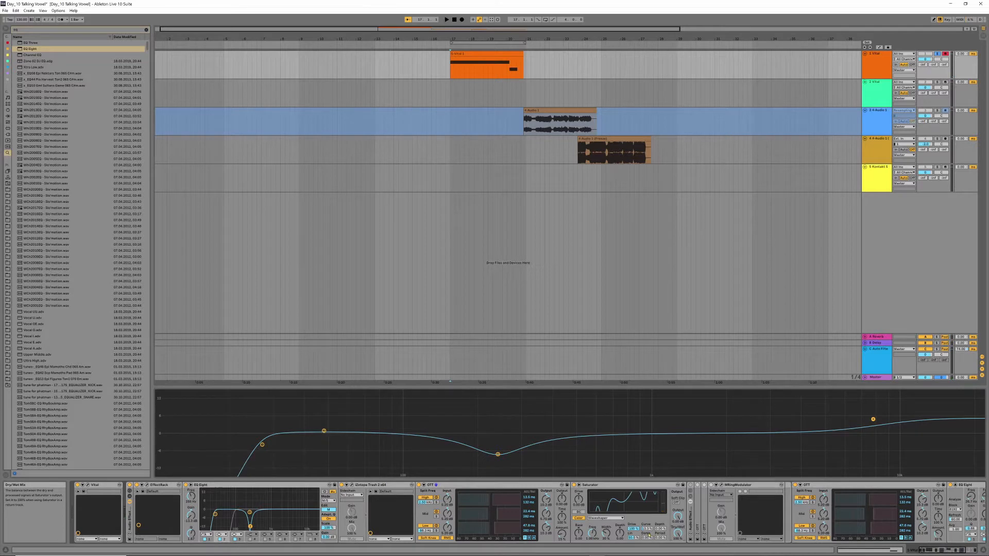
Step: Adjust the Saturator's Waveshaper Curve, fold the device, and audition a note
mouse_move(647, 529)
mouse_down()
mouse_move(647, 538)
mouse_move(647, 520)
mouse_move(678, 555)
mouse_move(678, 542)
mouse_move(646, 522)
mouse_up()
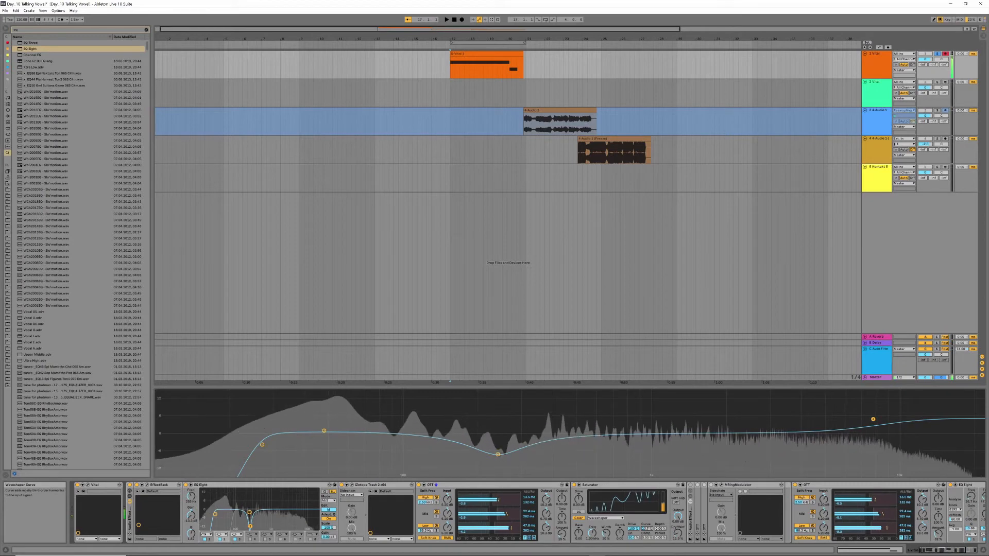
double_click(587, 484)
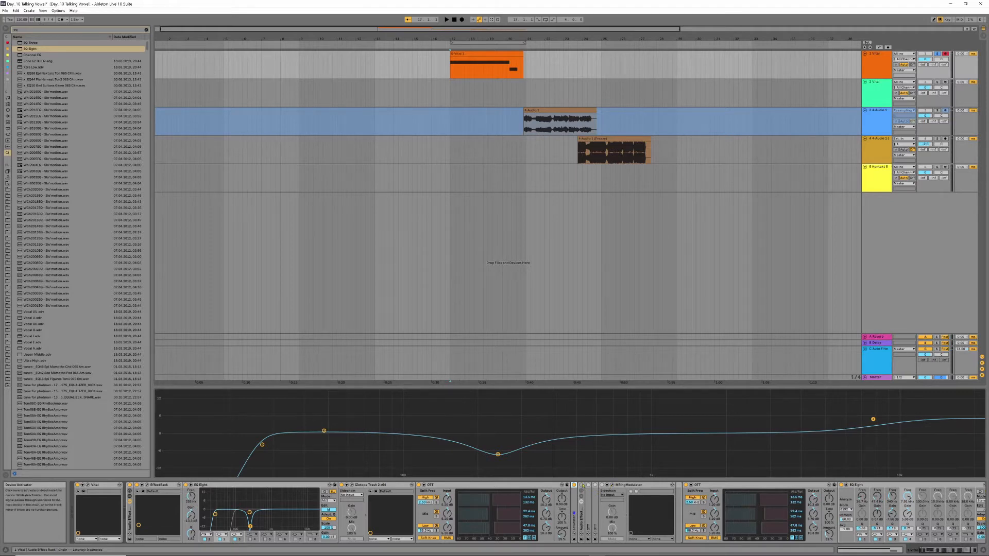
key(a)
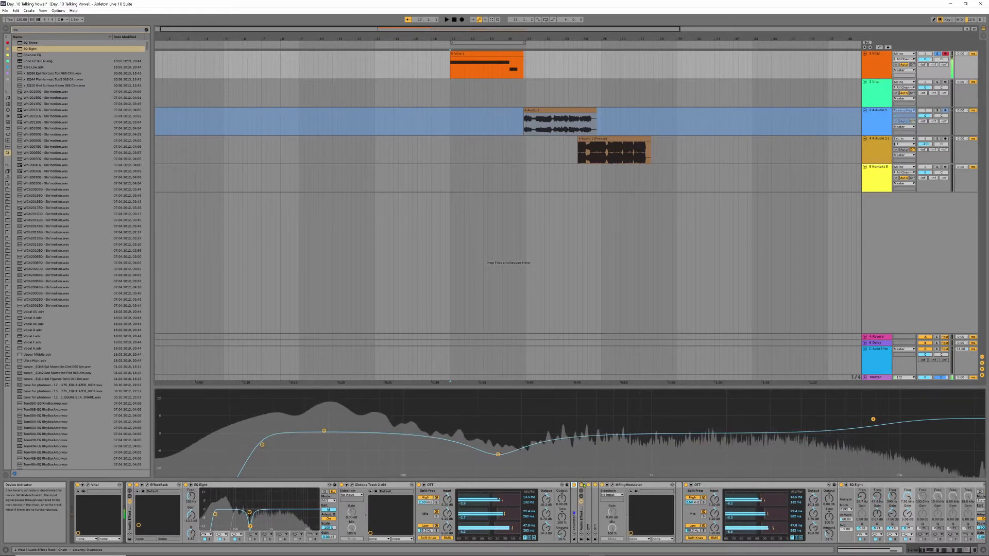
Step: Check MRingModulator's Oscillator 1 settings, close its window, and collapse the nested rack that holds it
click(612, 486)
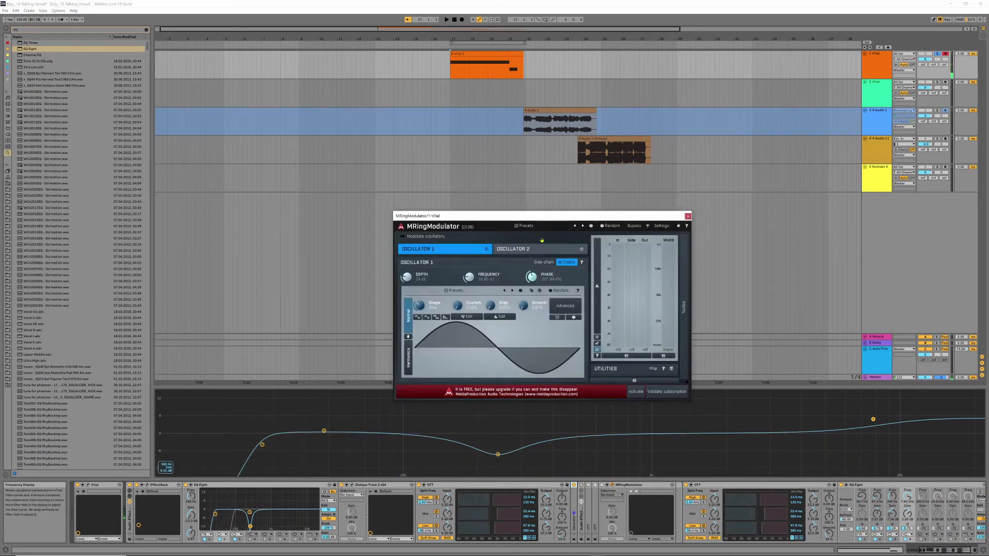
drag(531, 217, 500, 278)
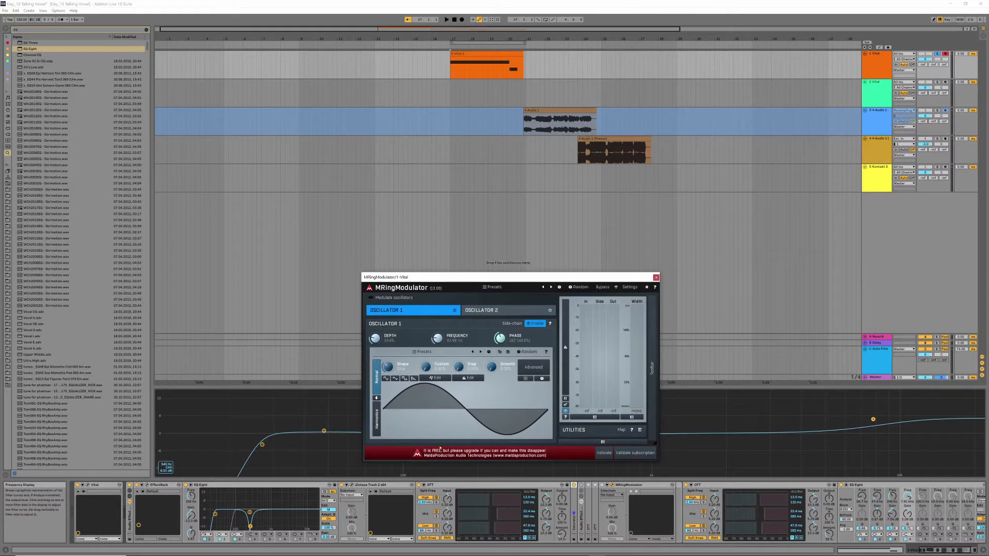
click(656, 278)
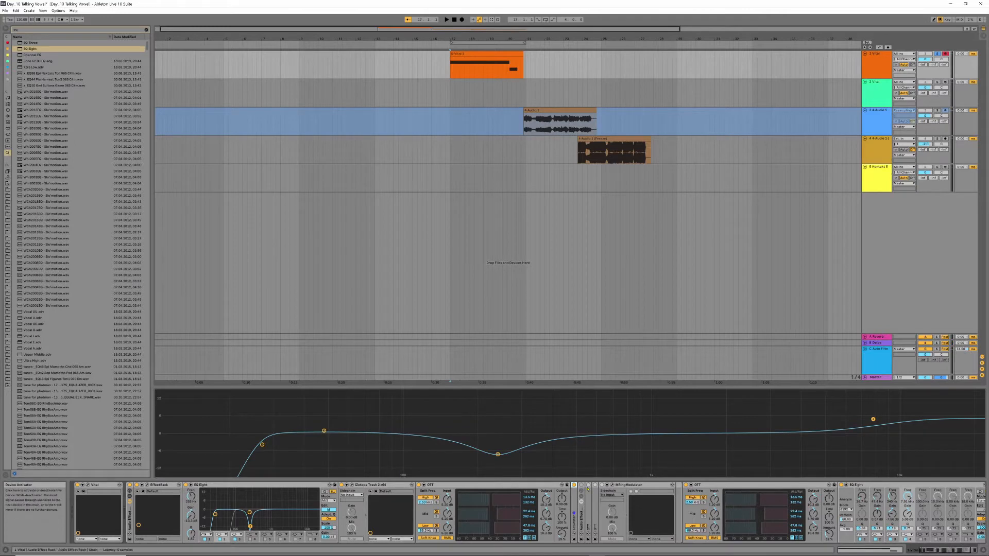
click(613, 485)
key(Delete)
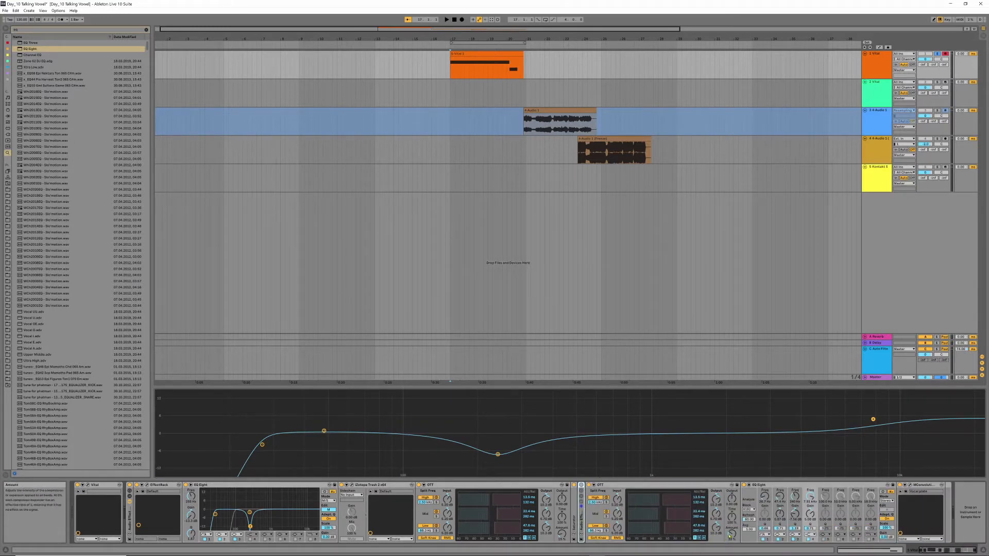
Step: Move the high band of the second EQ Eight up to about 10 kHz with slightly less boost
click(800, 485)
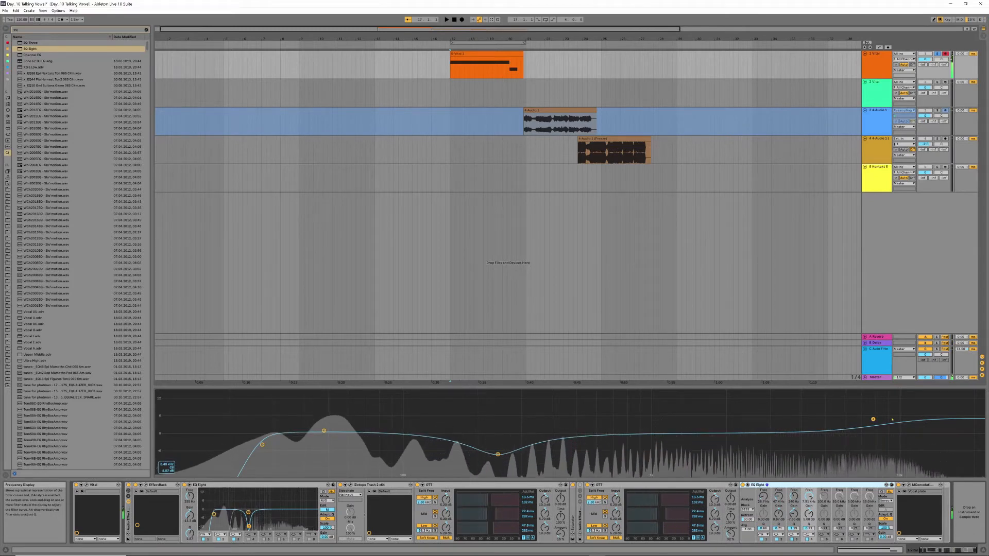
drag(874, 420, 901, 424)
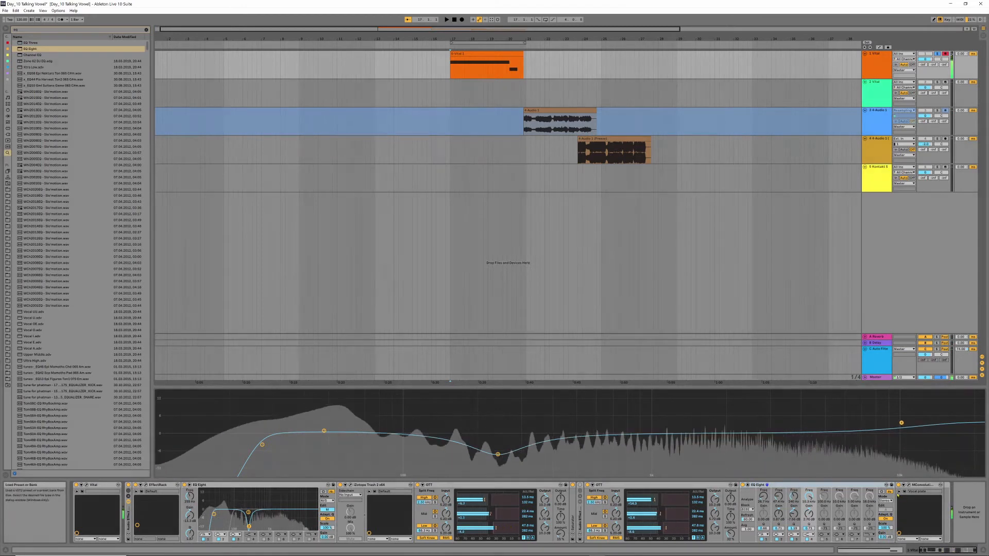
Step: Open MConvolutionEZ to review its Vocal plate impulse response, and close its window
click(902, 492)
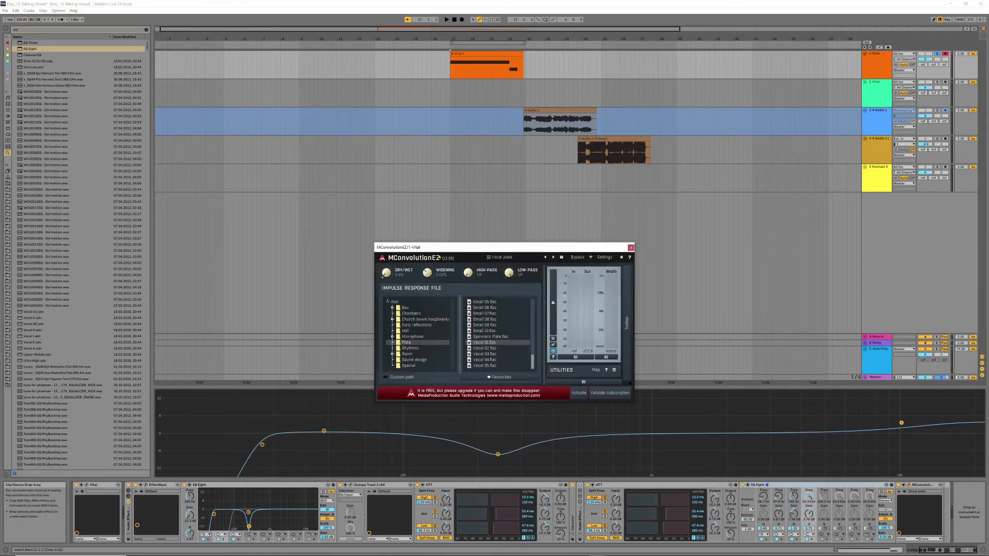
key(space)
key(space)
click(630, 248)
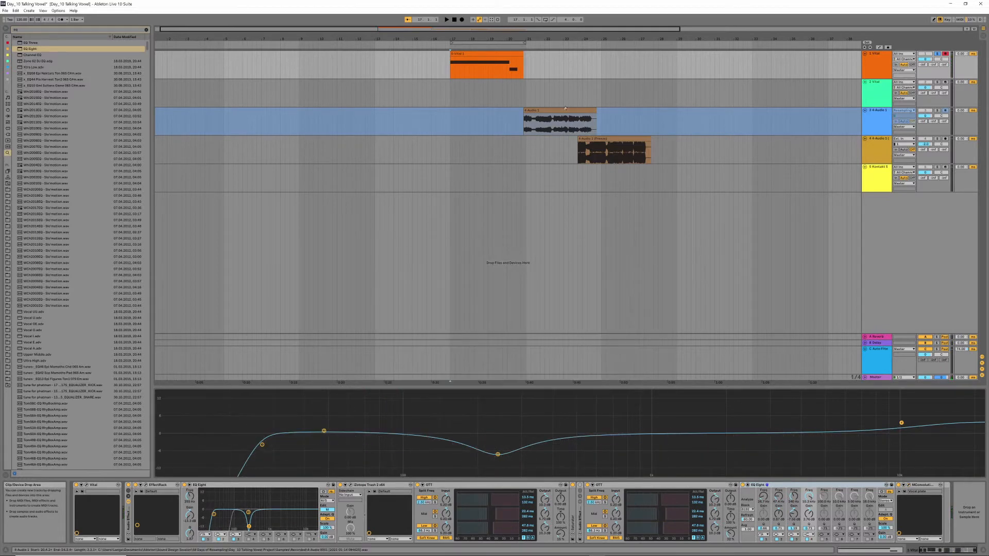
Step: Open the Kontakt 5 instrument on the yellow Kontakt track, and solo and record-arm that track
click(875, 127)
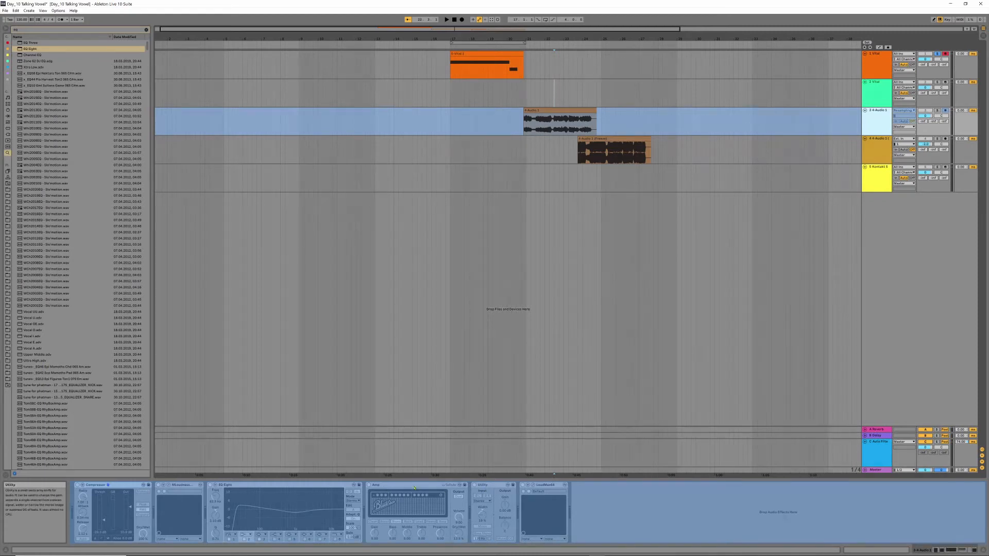
click(844, 183)
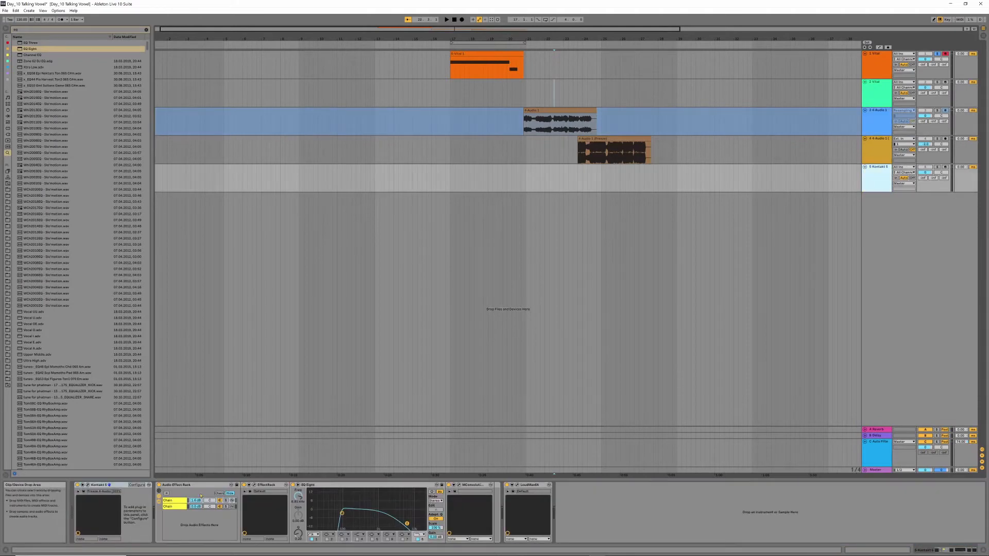
click(88, 486)
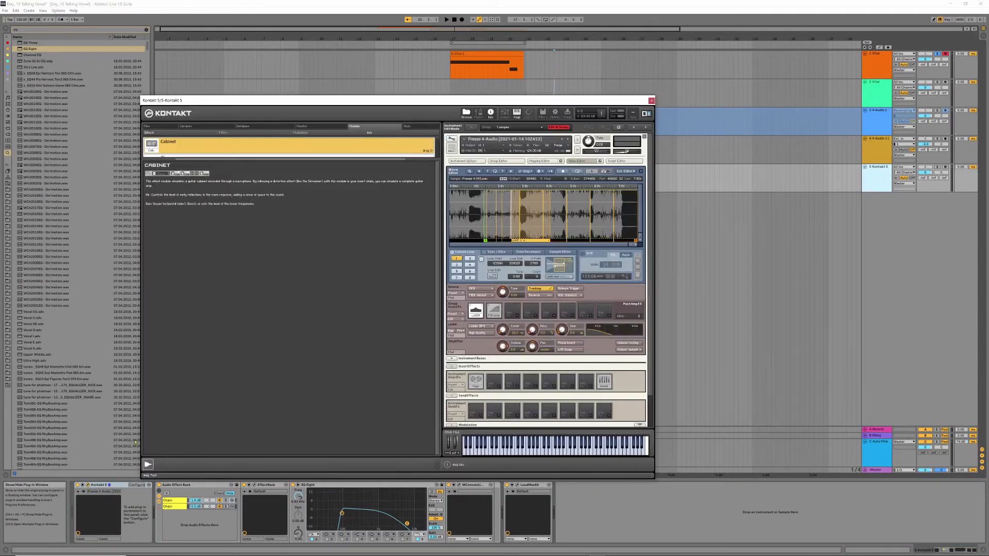
drag(246, 104, 294, 120)
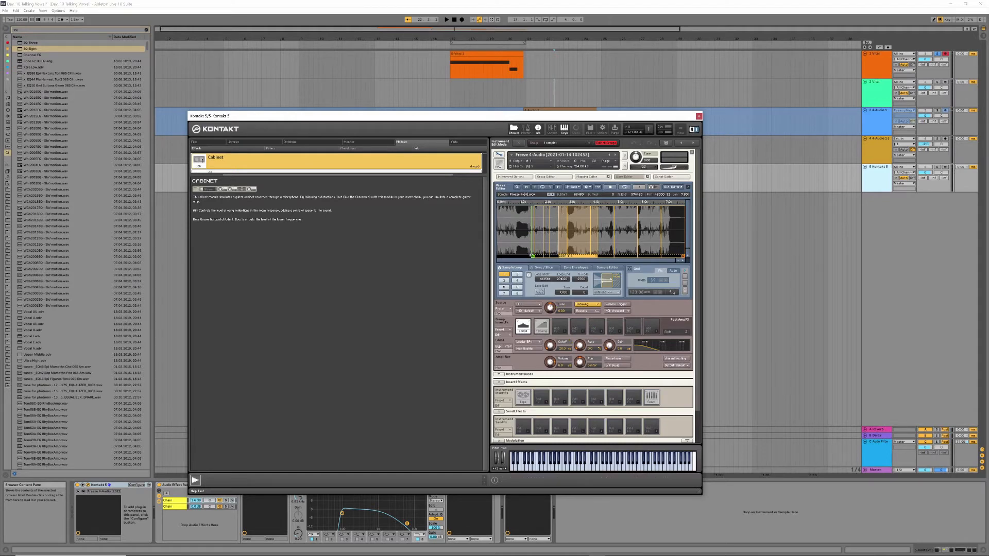
click(937, 167)
click(945, 168)
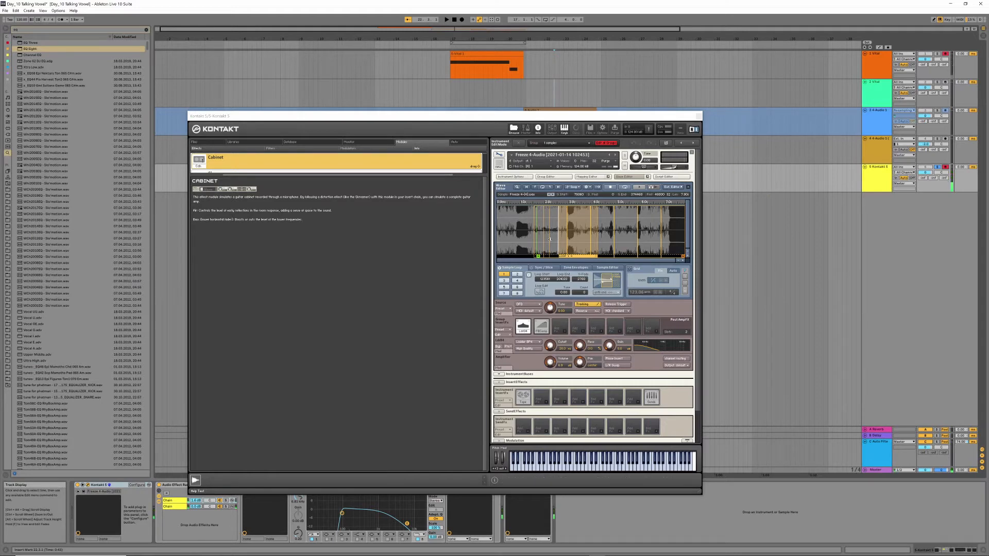
Step: Reposition the sample start marker in Kontakt's wave editor, and zoom in on the waveform around it
mouse_move(537, 255)
mouse_down()
mouse_move(498, 255)
mouse_move(556, 247)
mouse_up()
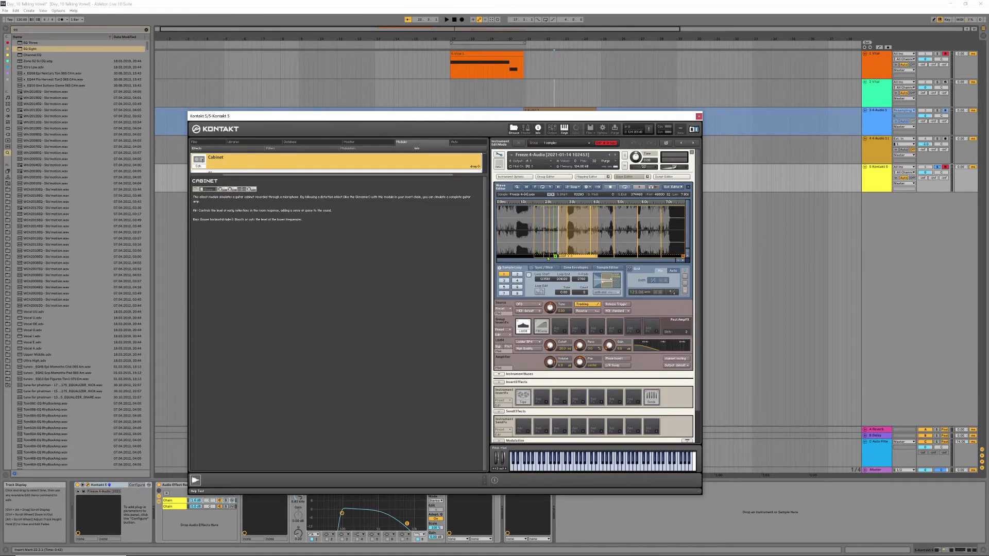
drag(556, 255, 542, 255)
click(683, 261)
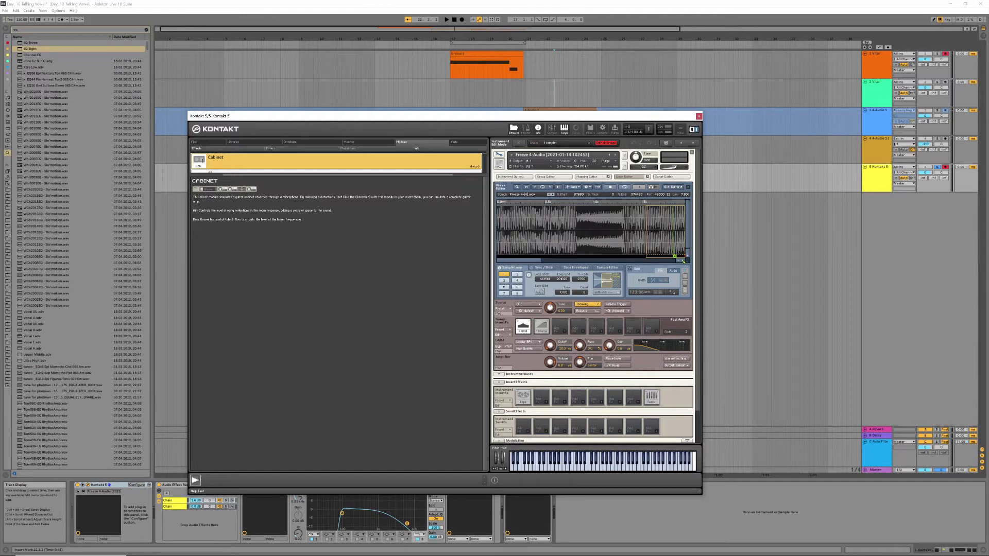
mouse_move(529, 261)
mouse_down()
mouse_move(554, 262)
mouse_move(543, 261)
mouse_up()
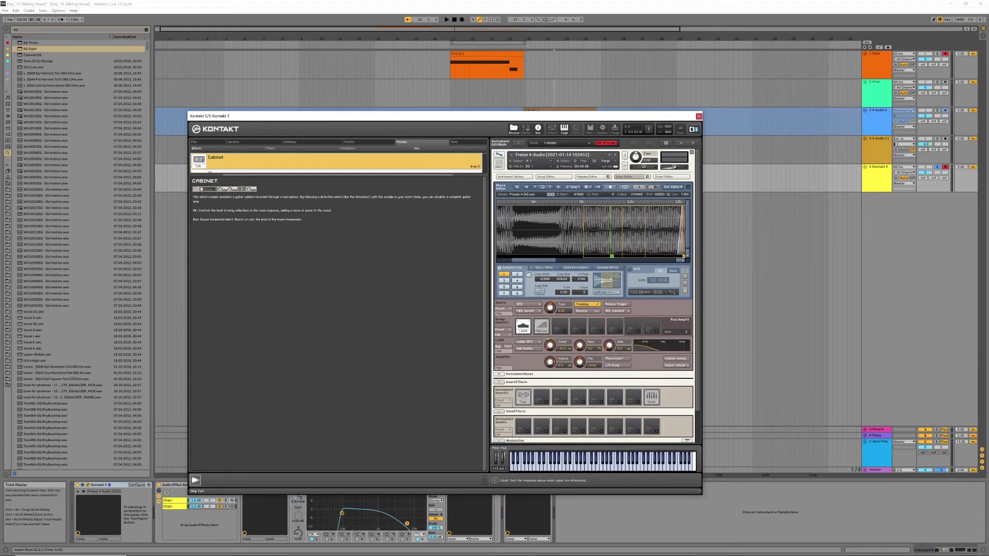
Step: Adjust the Ladder filter's Cutoff in the group inserts, and compare the sound with the Feedback Compressor bypassed and active
mouse_move(547, 336)
mouse_down()
mouse_move(550, 346)
mouse_move(550, 307)
mouse_move(549, 346)
mouse_up()
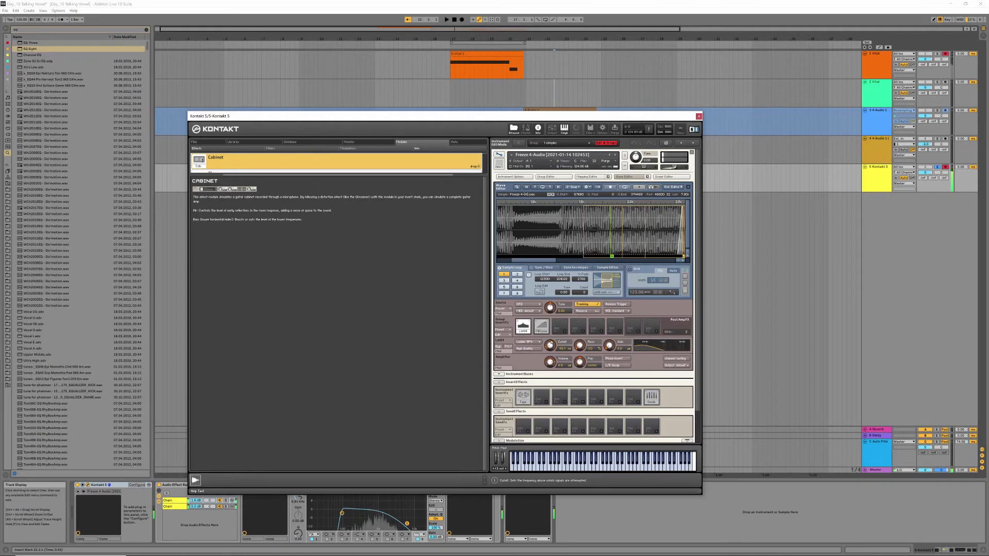
click(547, 327)
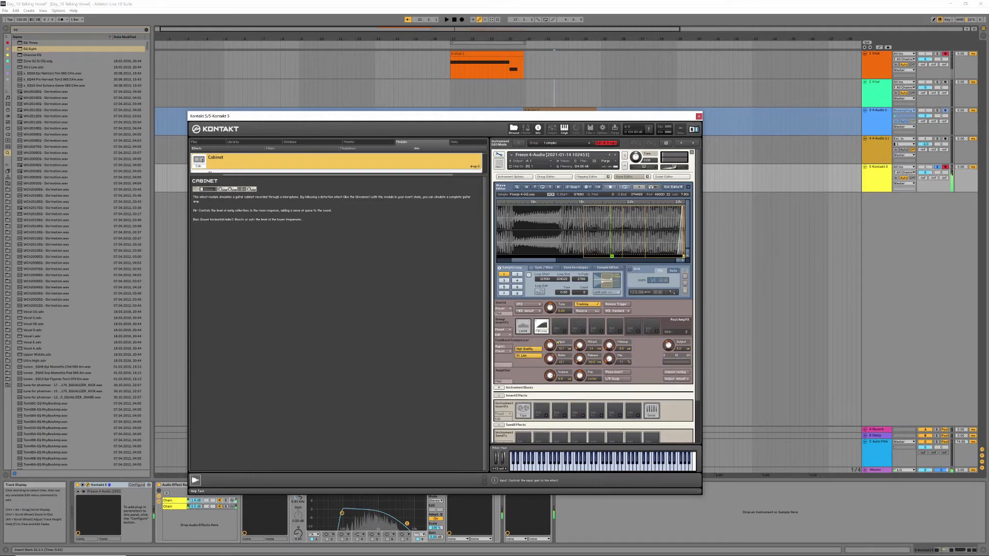
click(536, 323)
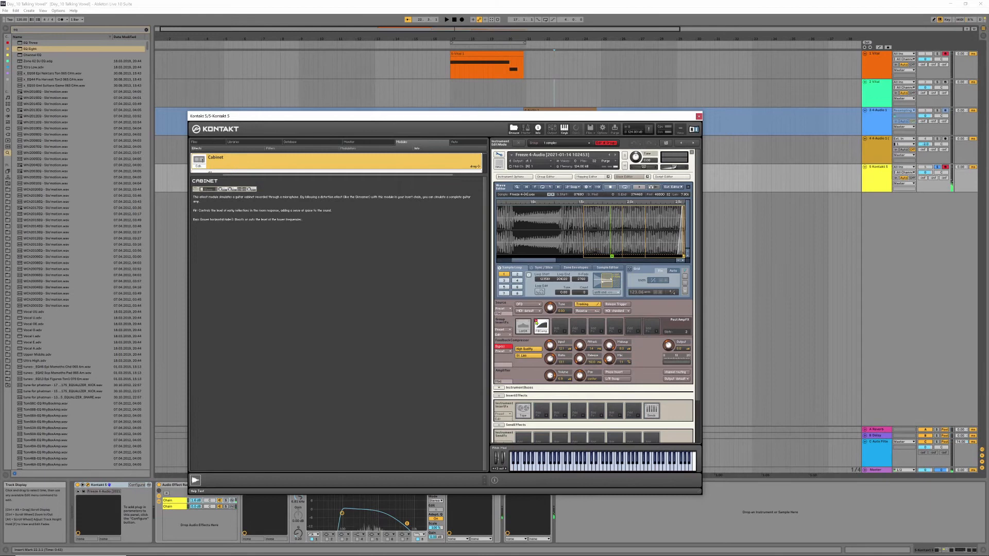
click(523, 326)
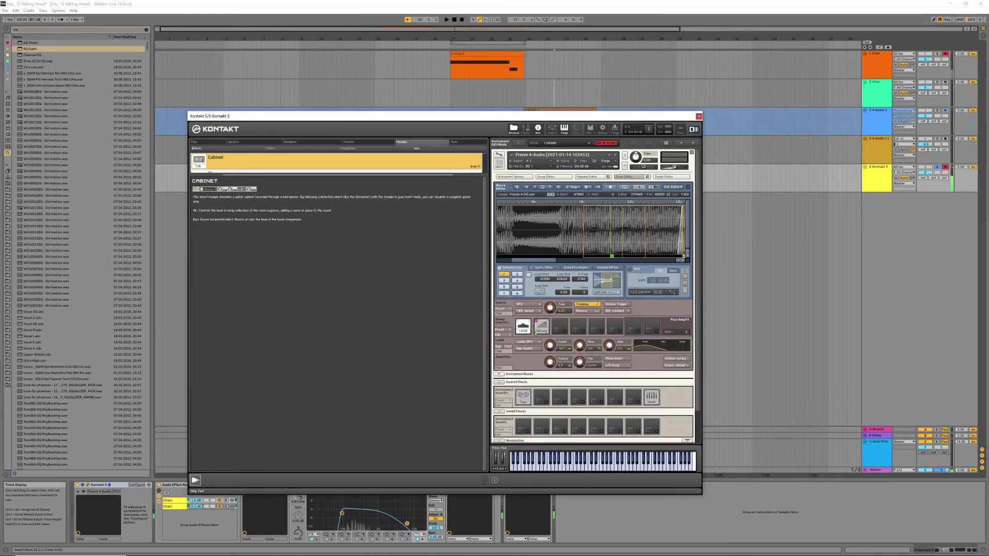
drag(556, 311, 554, 349)
click(536, 323)
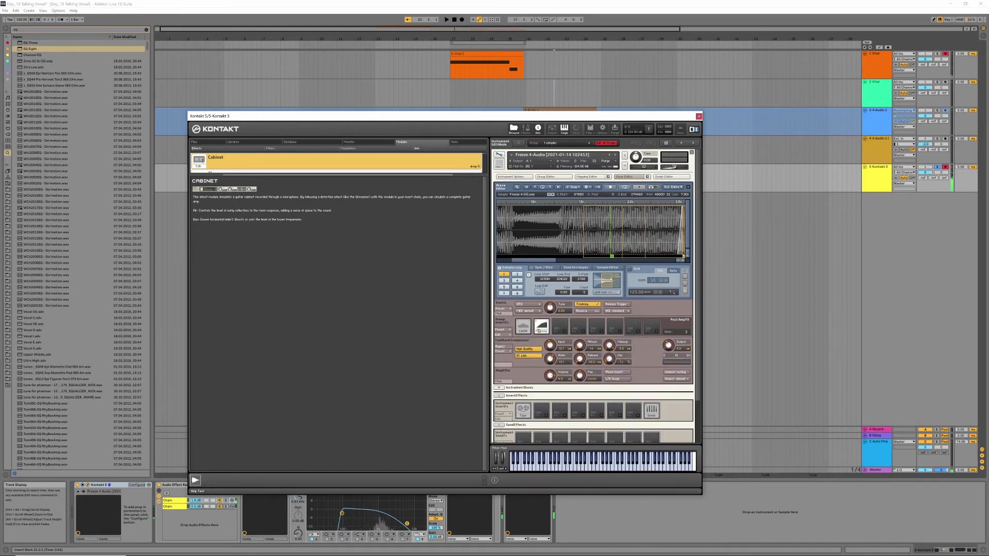
Step: Audition the Tape Saturator instrument insert bypassed and active, leaving it switched on
click(523, 410)
scroll(579, 410, down, 1)
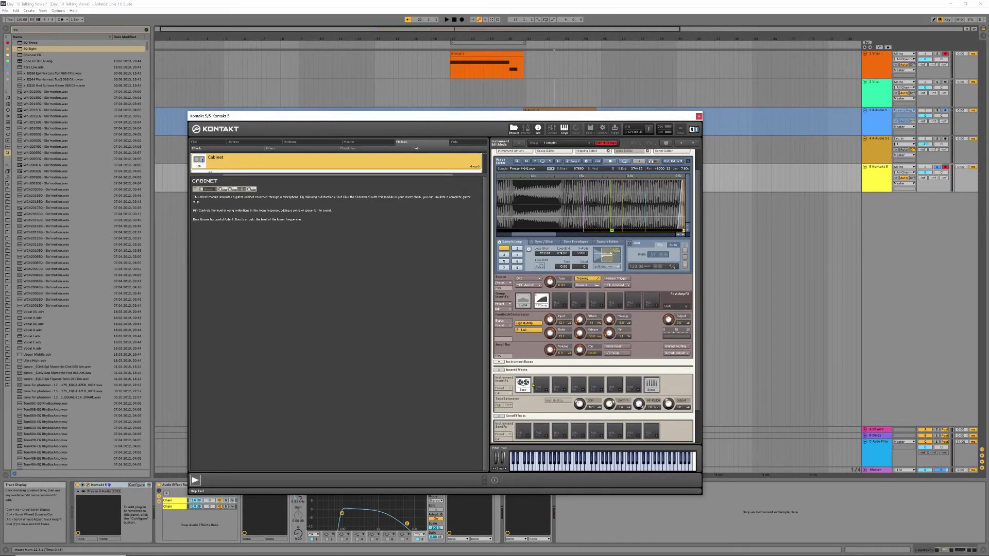
click(518, 380)
click(523, 301)
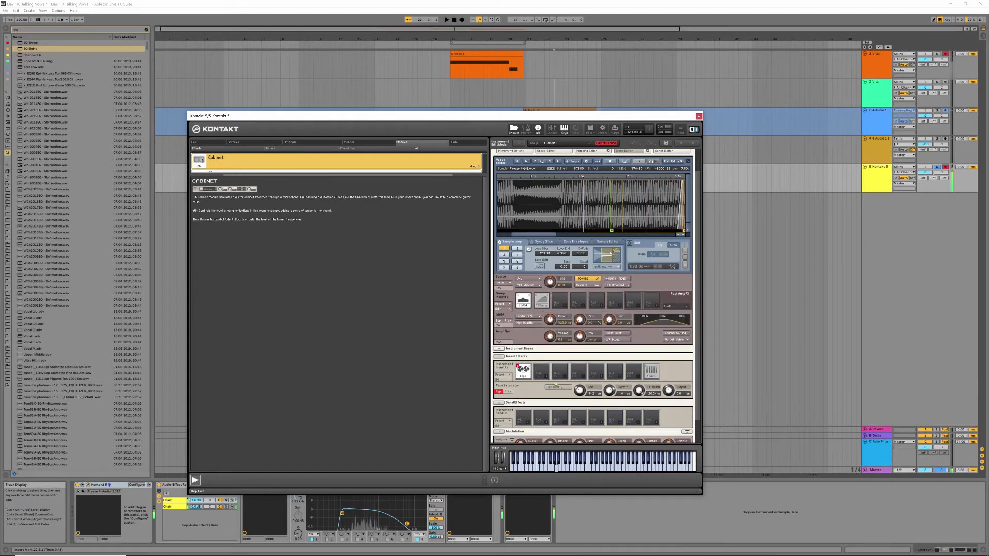
click(518, 367)
click(518, 367)
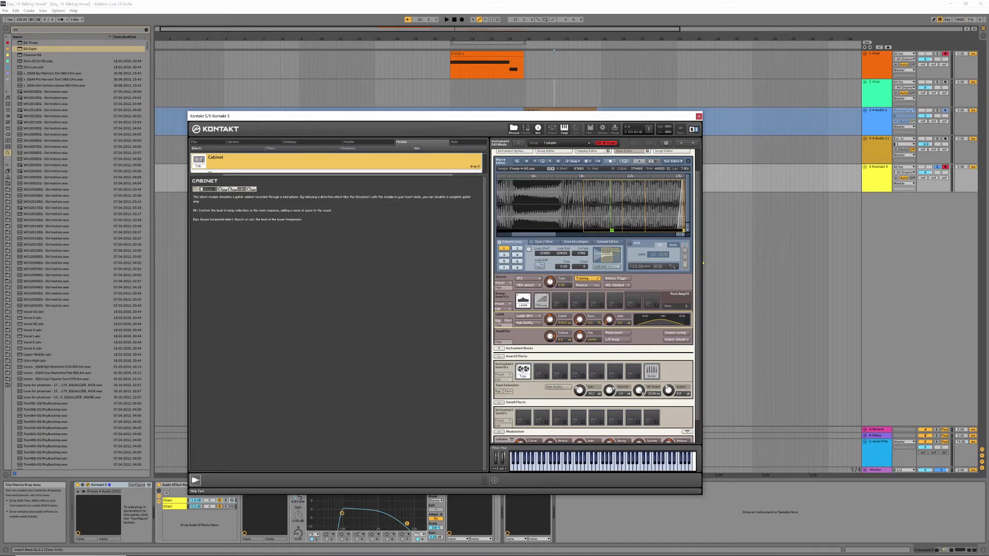
Step: Add a Surround Panner to the second instrument insert slot, and choose the first speaker format in its list
scroll(612, 340, down, 2)
click(548, 362)
mouse_move(550, 364)
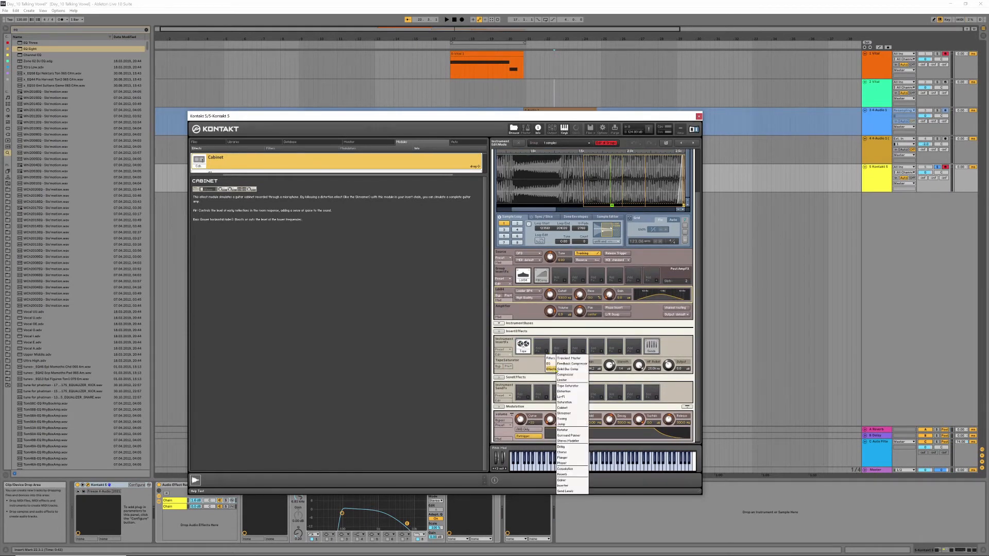
click(569, 435)
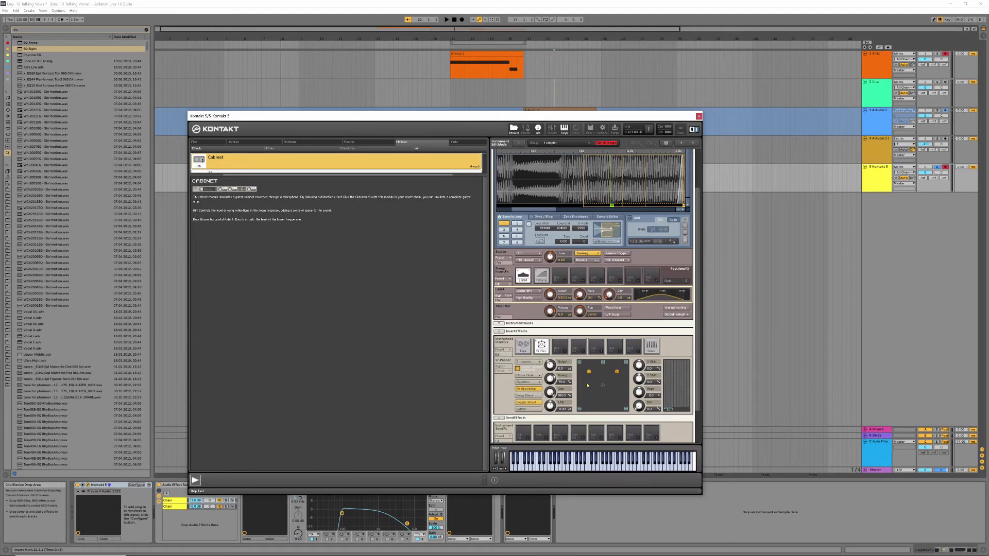
click(528, 362)
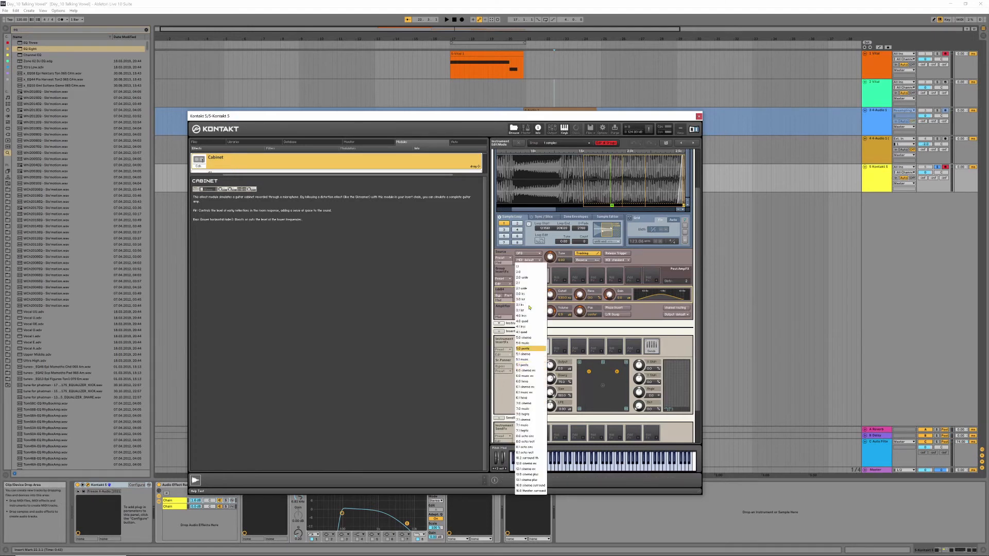
click(520, 266)
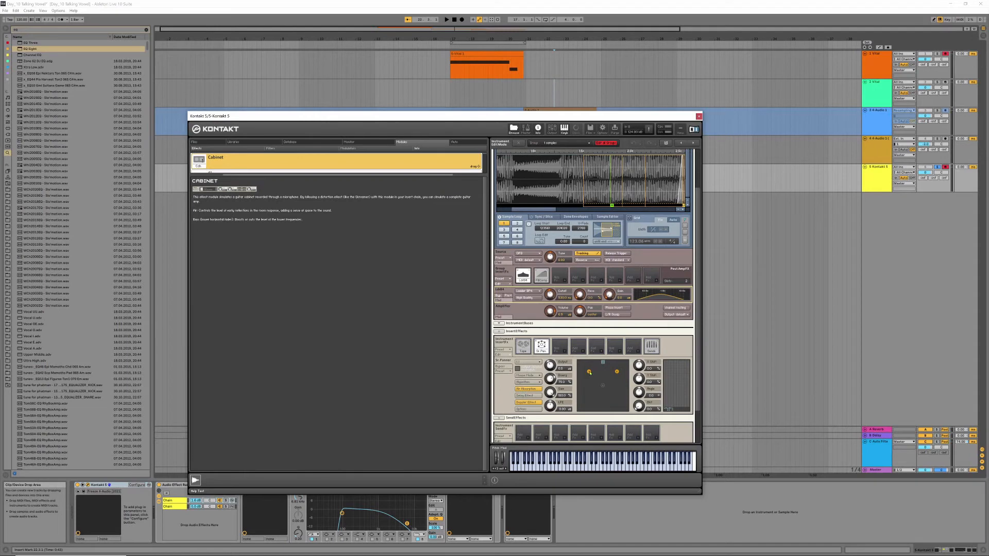
Step: Reduce the Surround Panner to a single source point, and reposition that point in the sound field
drag(590, 373, 592, 382)
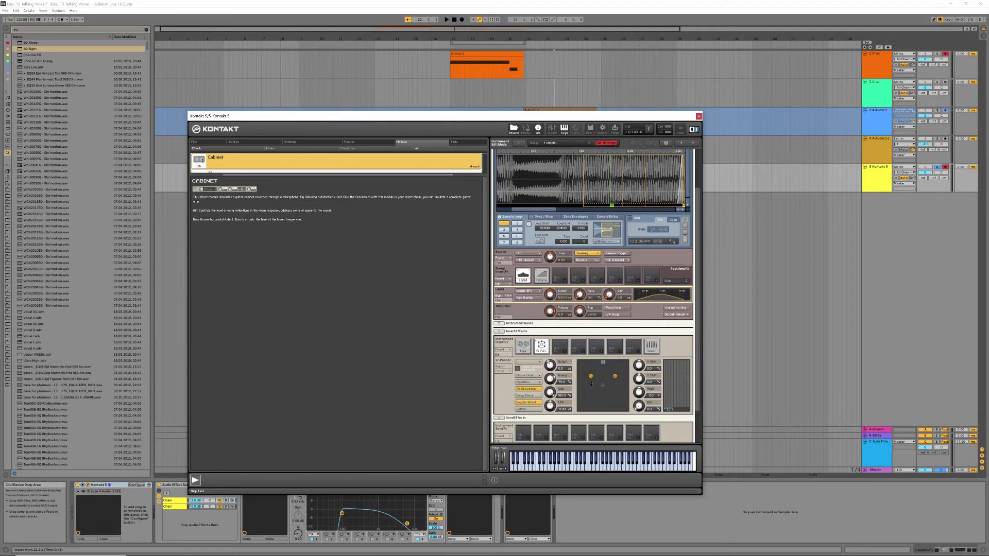
click(528, 375)
click(527, 384)
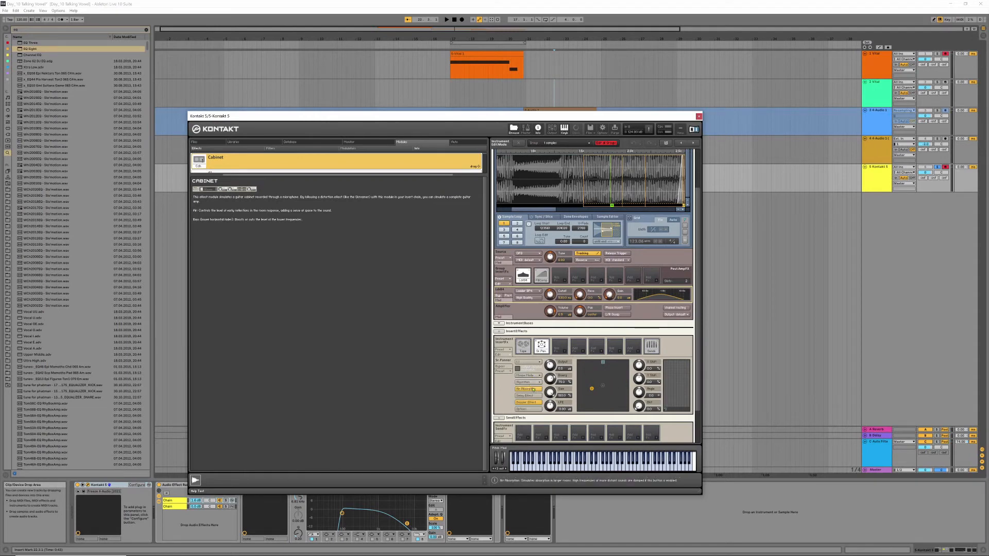
mouse_move(592, 390)
mouse_down()
mouse_move(580, 386)
mouse_move(625, 393)
mouse_move(592, 386)
mouse_up()
Step: Review the Surround Panner Options for air absorption and Doppler effect amounts, and close the dialog
click(528, 409)
drag(412, 148, 486, 275)
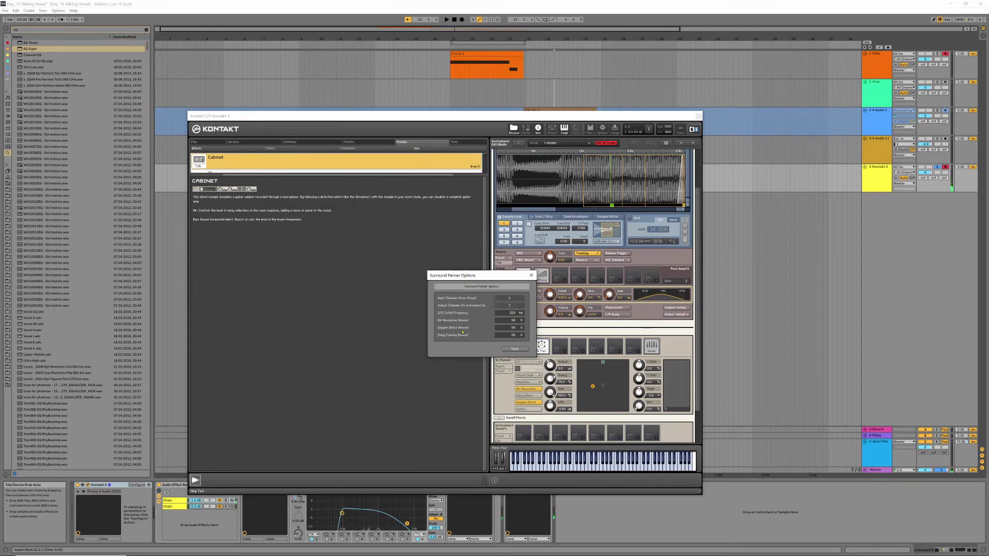
click(527, 349)
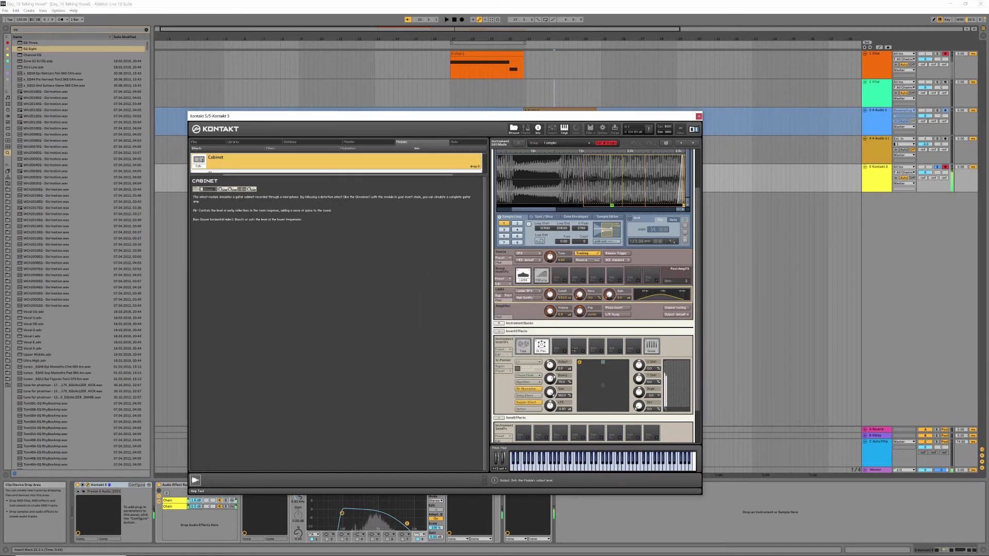
Step: Try different source positions and knob settings on the Surround Panner, and remove it from the insert slot
drag(639, 379, 633, 392)
drag(551, 379, 551, 349)
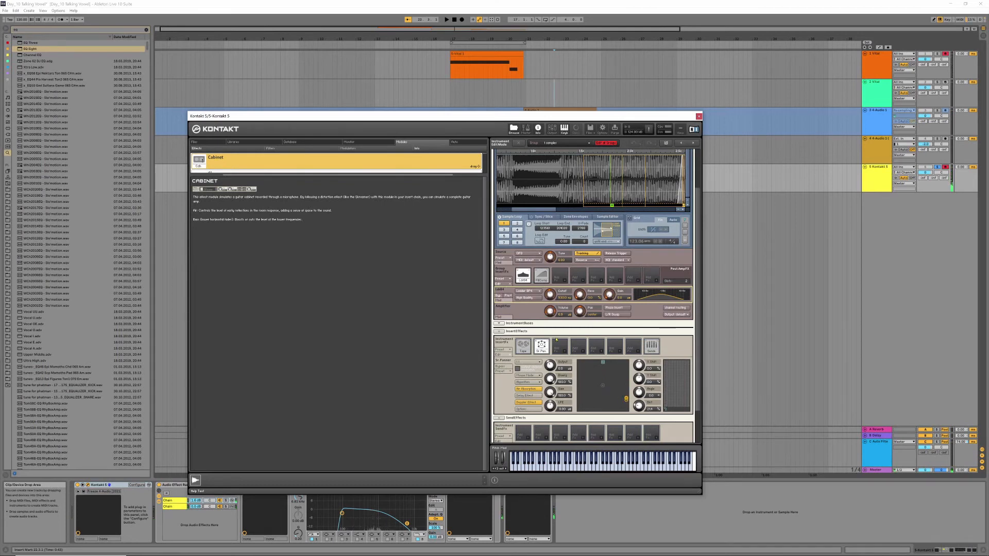
click(547, 342)
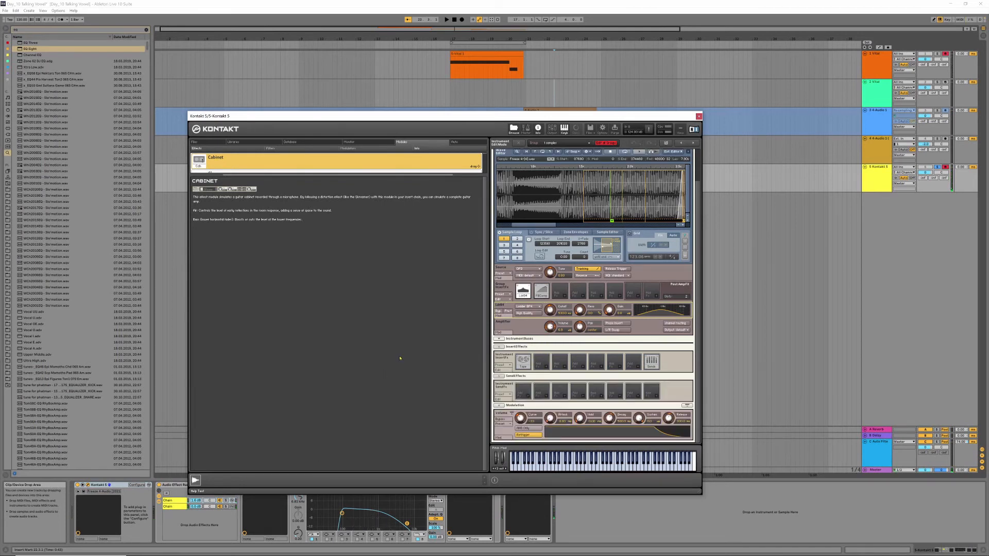
Step: Hide Kontakt's window and open the Soundtoys EffectRack plug-in on the same track
key(ctrl+alt+p)
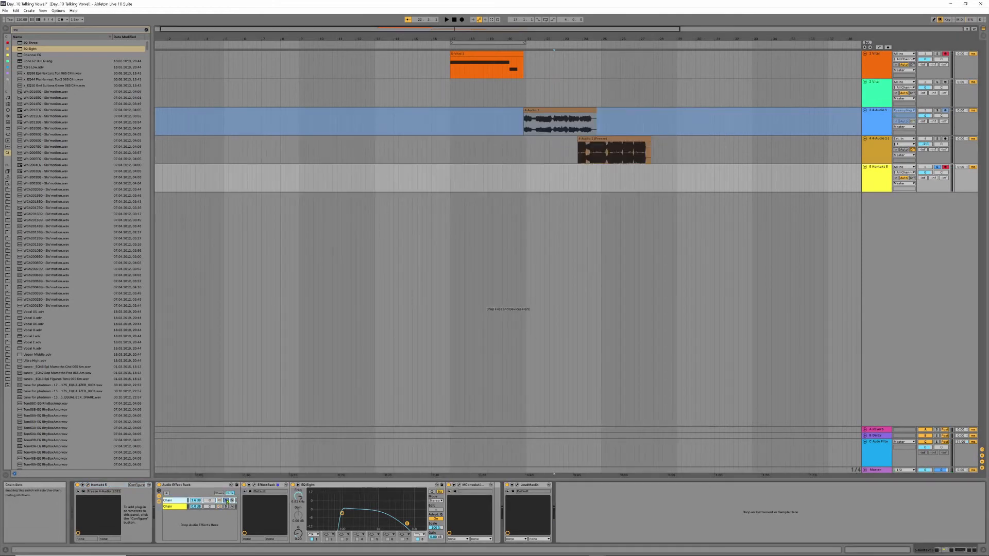
click(254, 485)
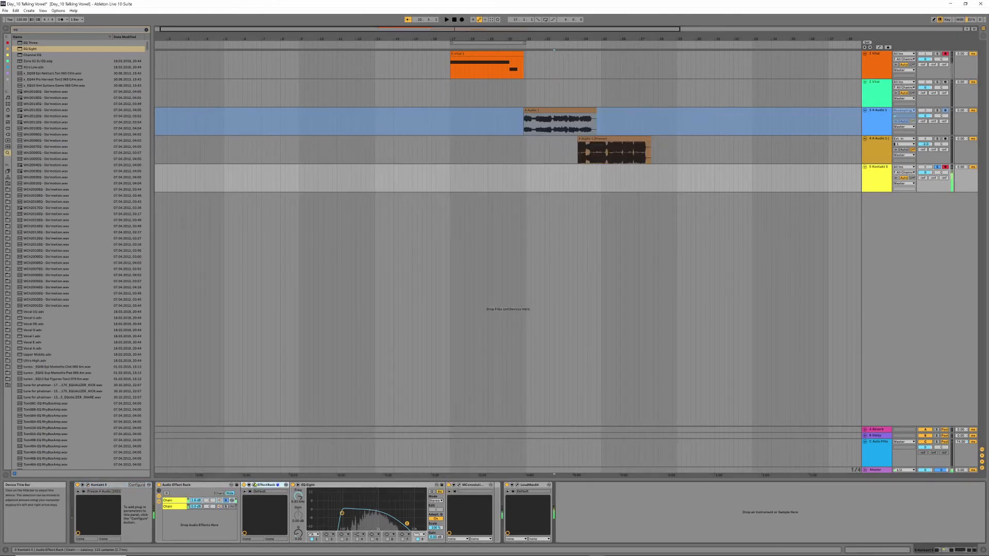
click(254, 485)
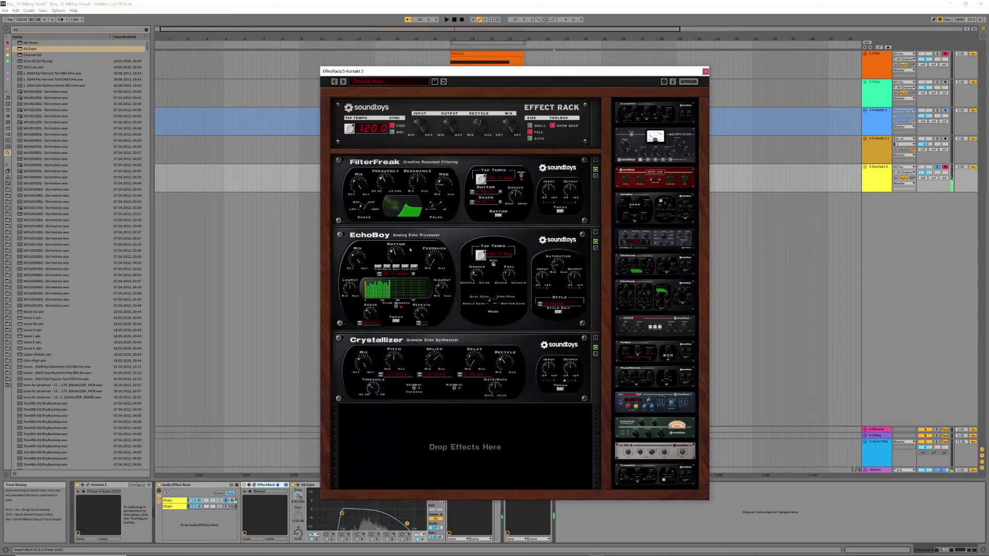
drag(396, 72, 452, 78)
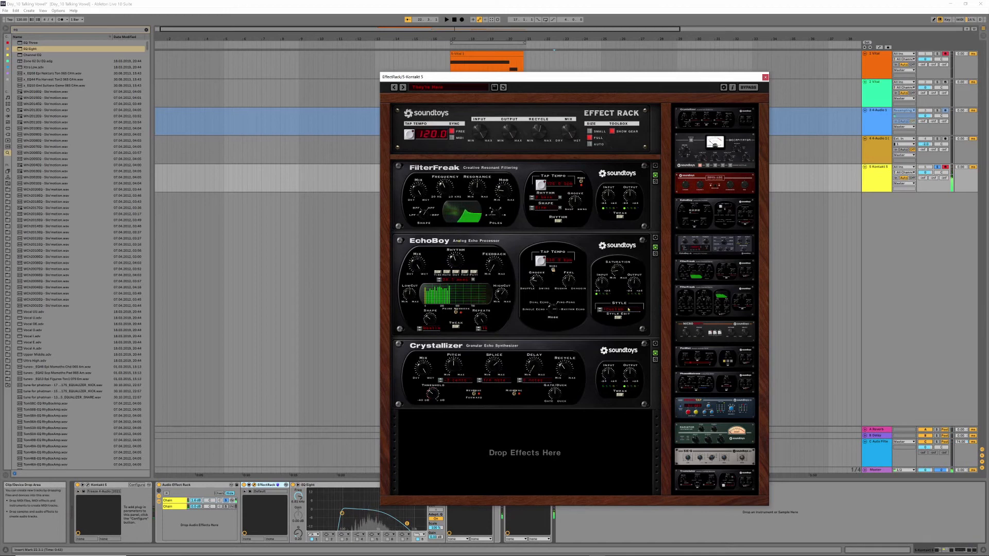
Step: Audition the EffectRack with Crystallizer and EchoBoy switched off, re-enable EchoBoy and Crystallizer in turn, and close its window
click(655, 352)
click(655, 248)
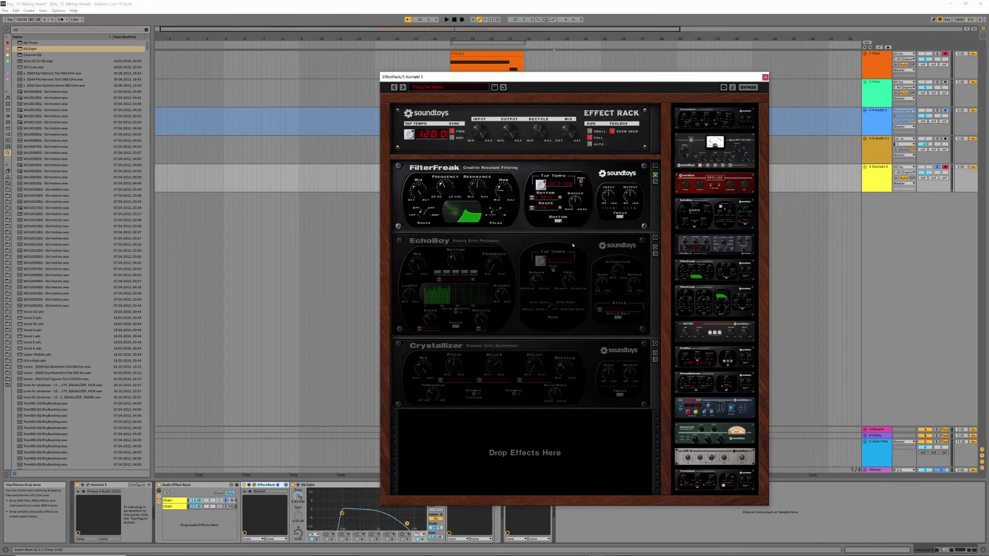
click(656, 248)
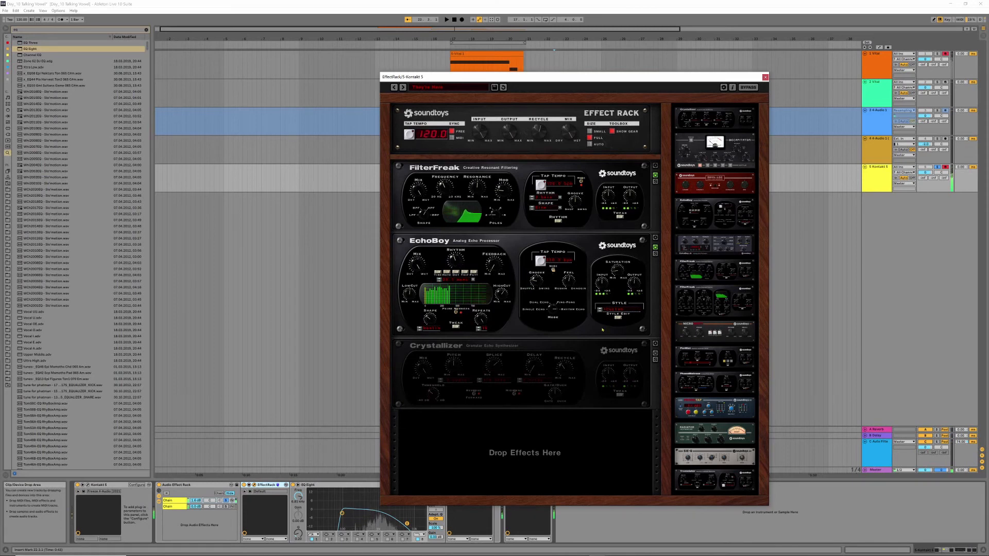
click(655, 353)
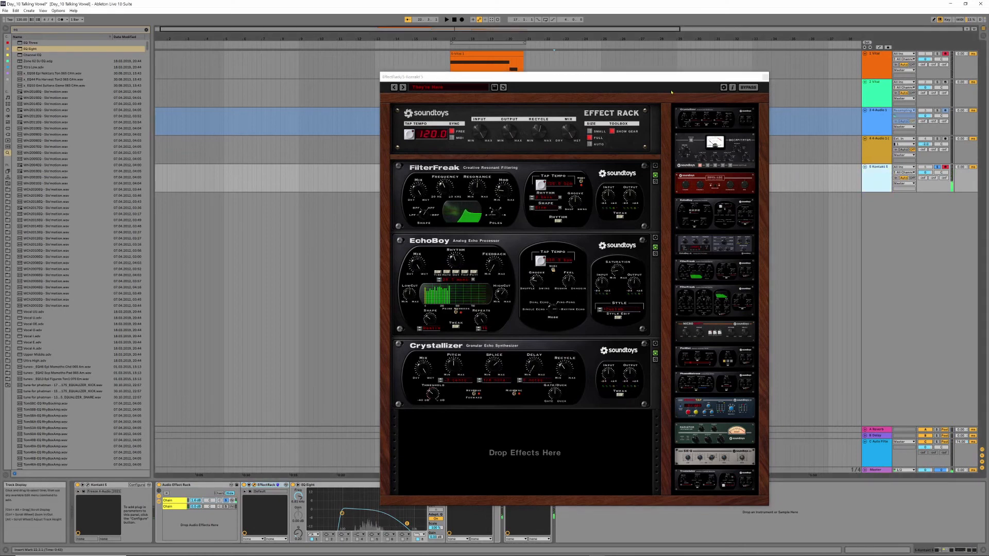
drag(482, 80, 468, 45)
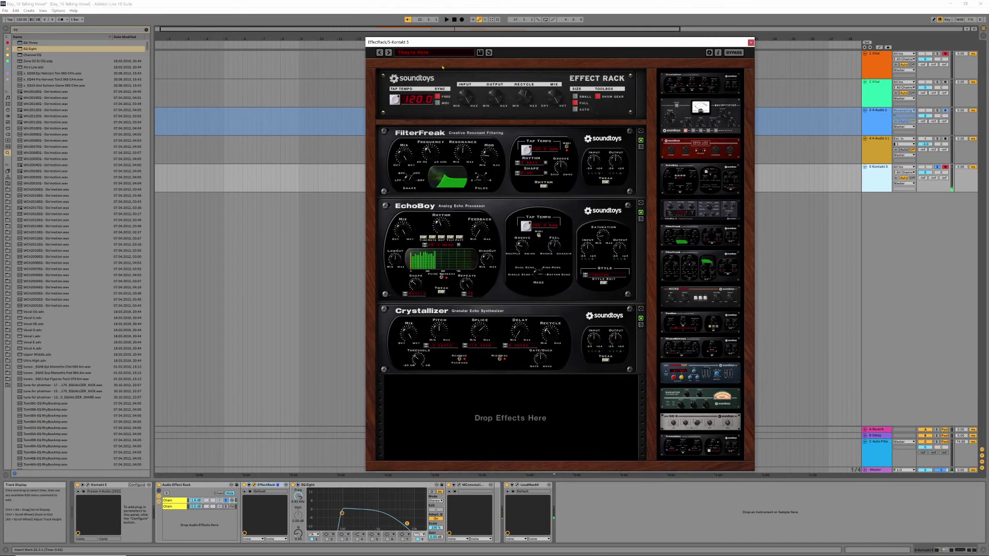
click(751, 42)
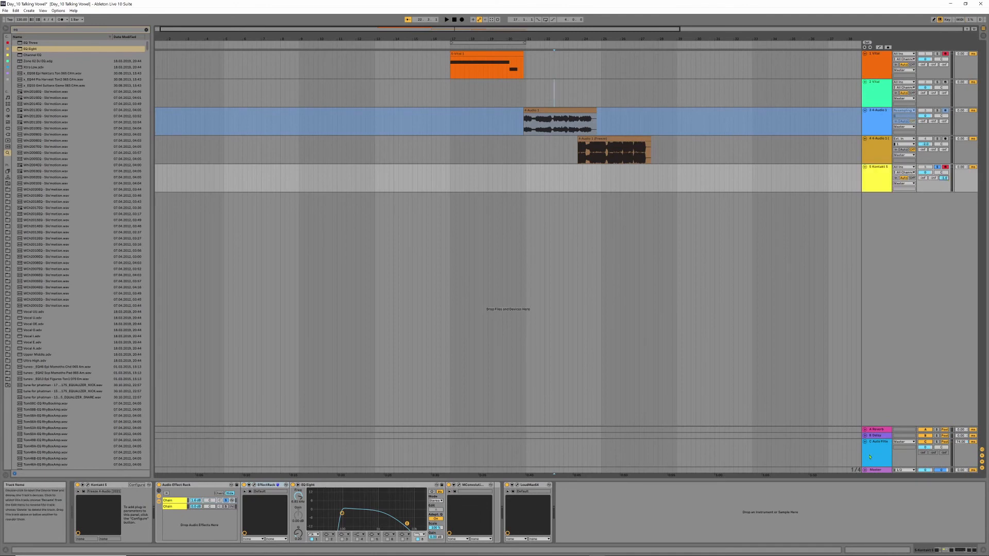
Step: Solo the second chain of the Audio Effect Rack on the Kontakt 5 track
click(736, 458)
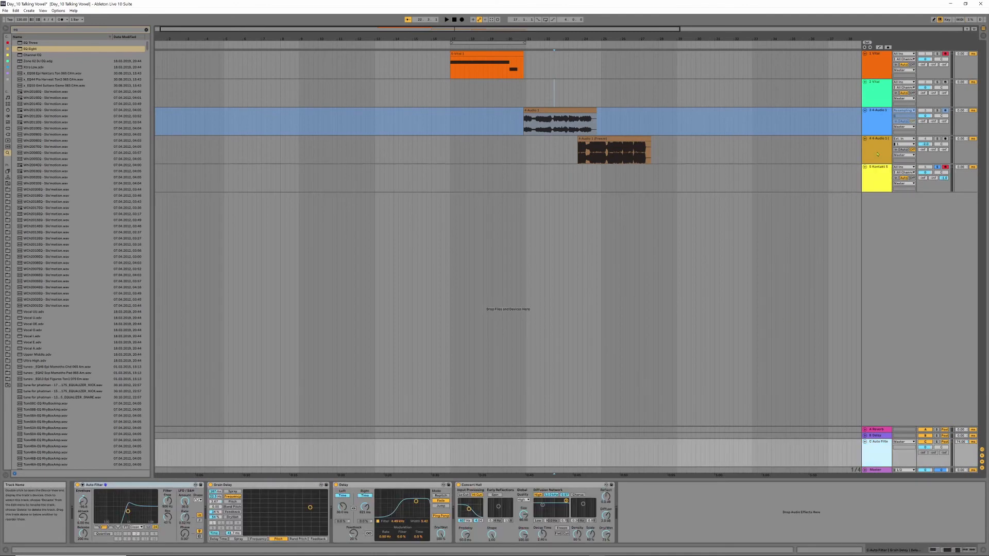
click(867, 184)
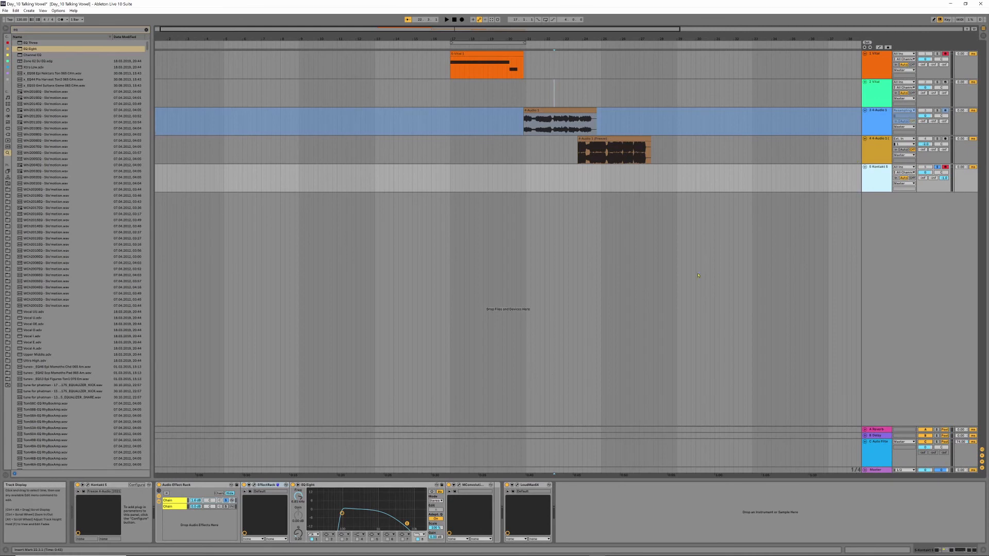
click(225, 507)
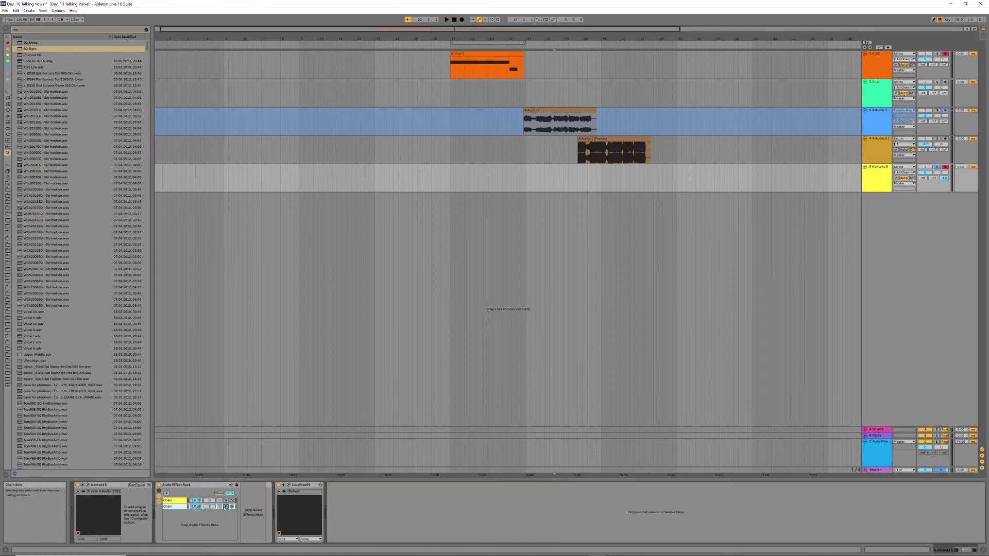
Step: Adjust the Auto Filter's frequency and resonance on return track C while auditioning the sound
click(878, 455)
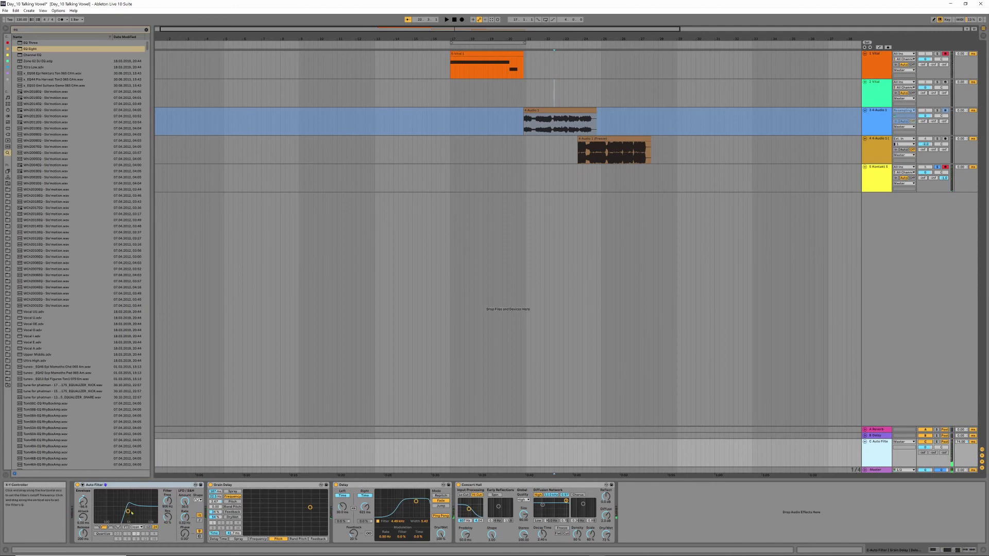
drag(128, 511, 121, 506)
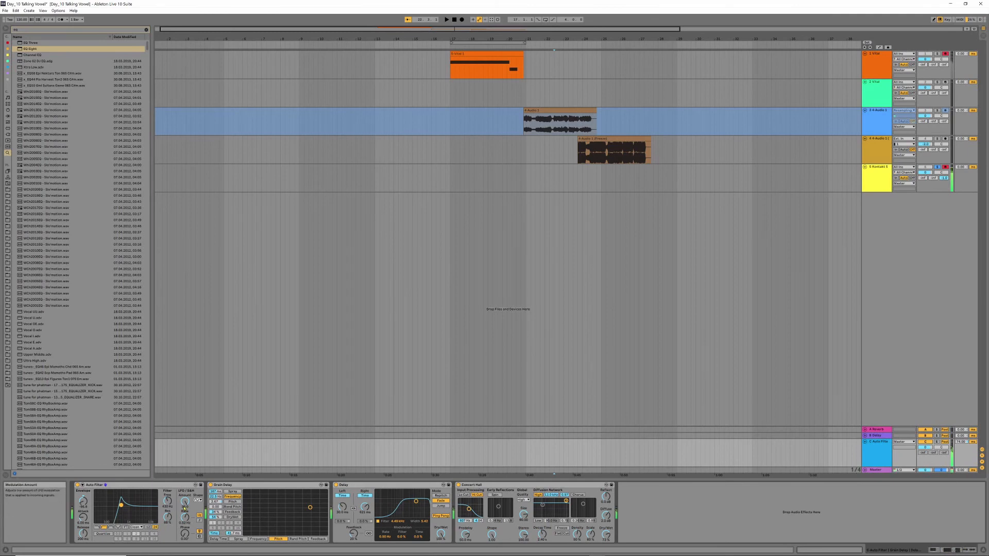
drag(167, 507, 167, 494)
Step: Go through the return's Grain Delay, Delay and Concert Hall devices, and lower the Concert Hall reverb's Dry/Wet
click(224, 486)
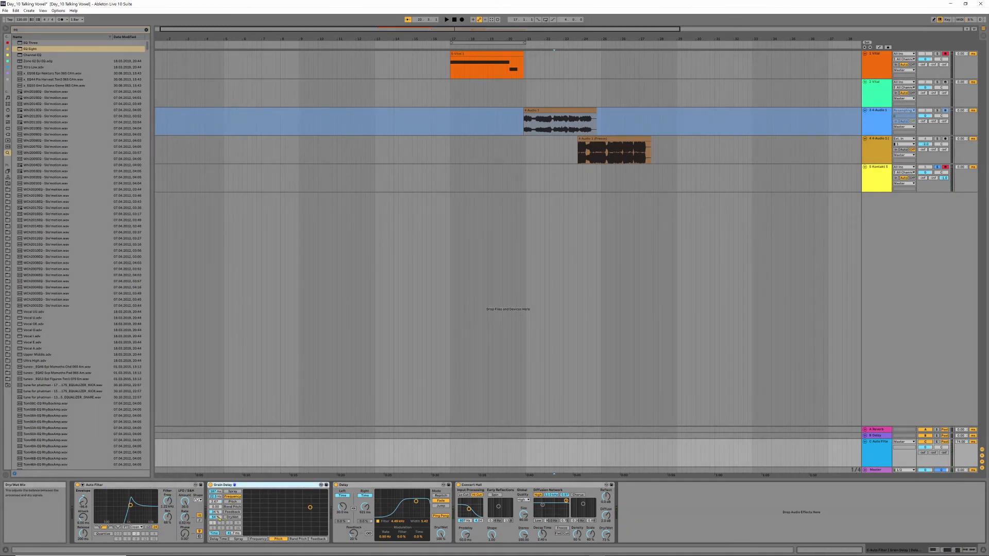
click(416, 501)
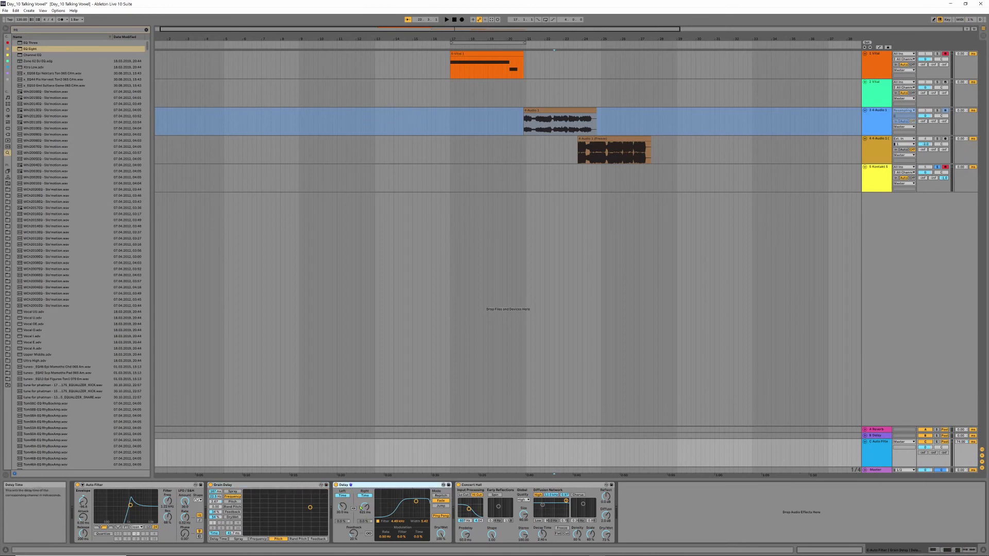
double_click(474, 486)
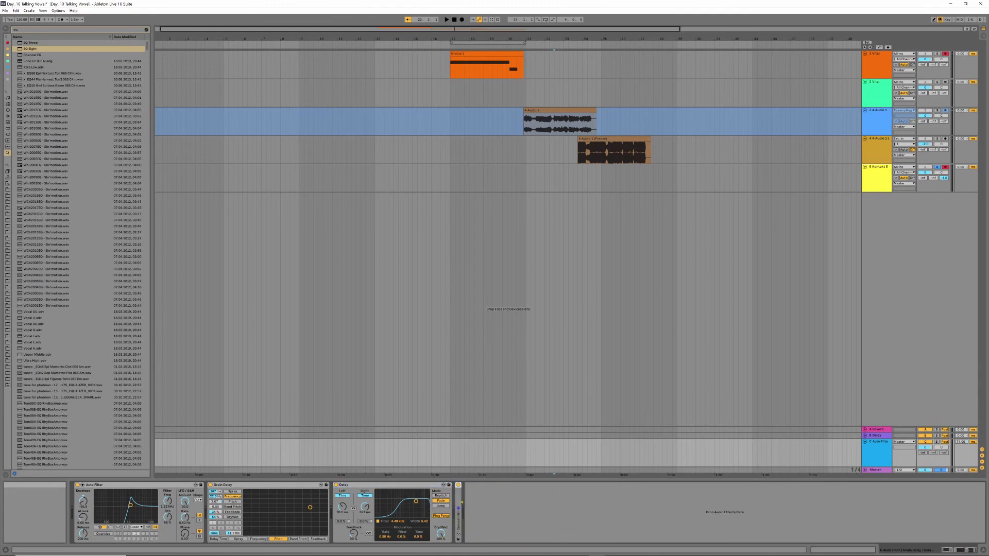
double_click(461, 503)
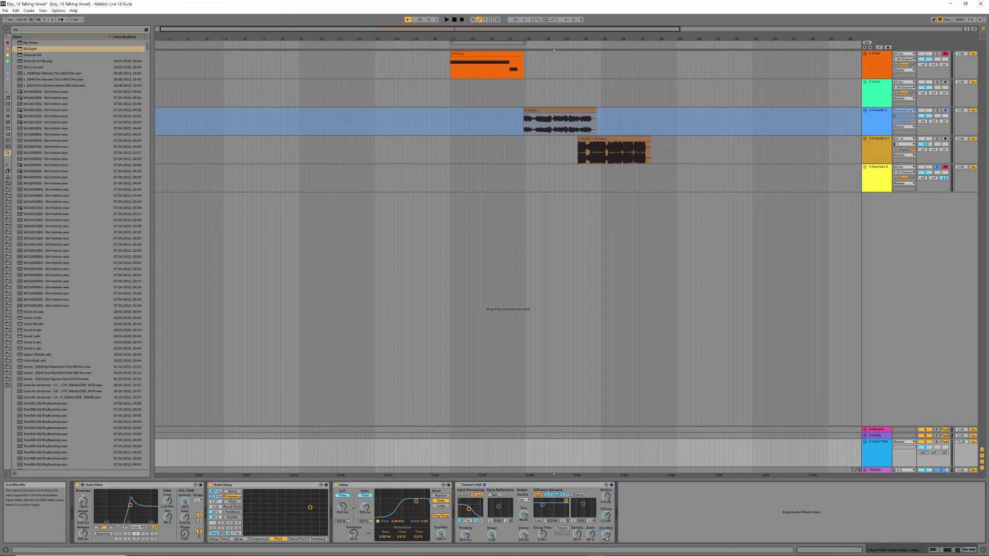
mouse_move(606, 536)
mouse_down()
mouse_move(605, 517)
mouse_move(606, 549)
mouse_up()
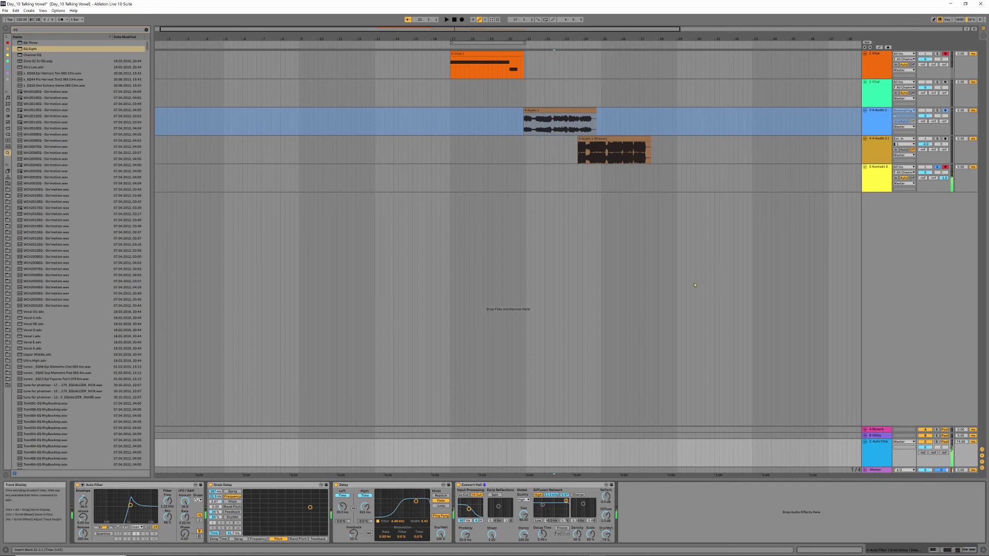
Step: Turn off the second chain's solo in the Kontakt 5 track's Audio Effect Rack and compare the two chains
click(887, 177)
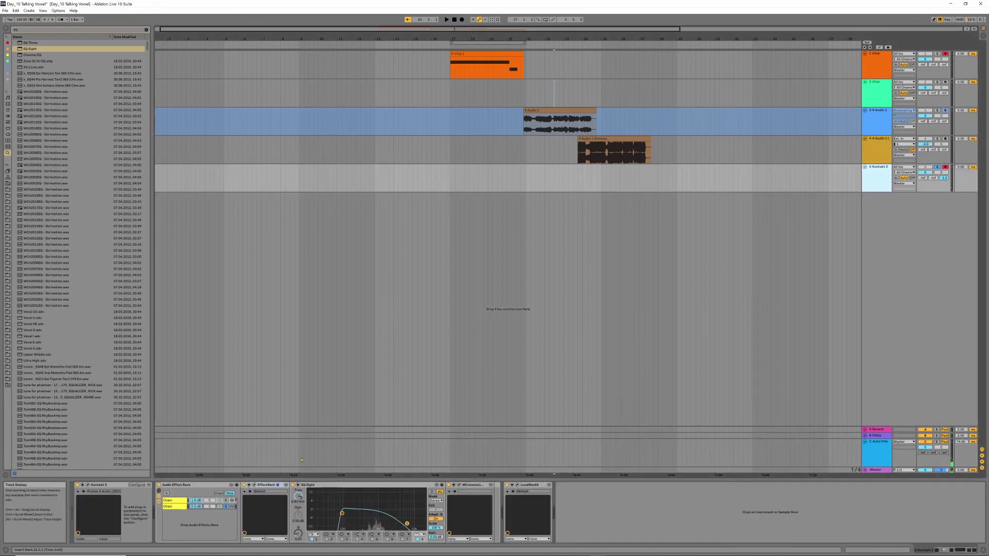
click(226, 507)
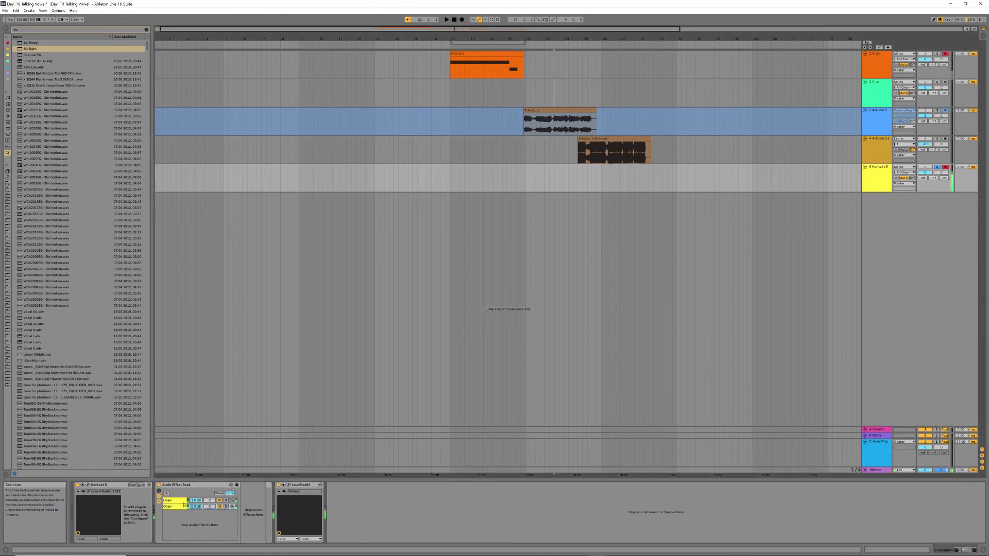
click(188, 500)
click(173, 506)
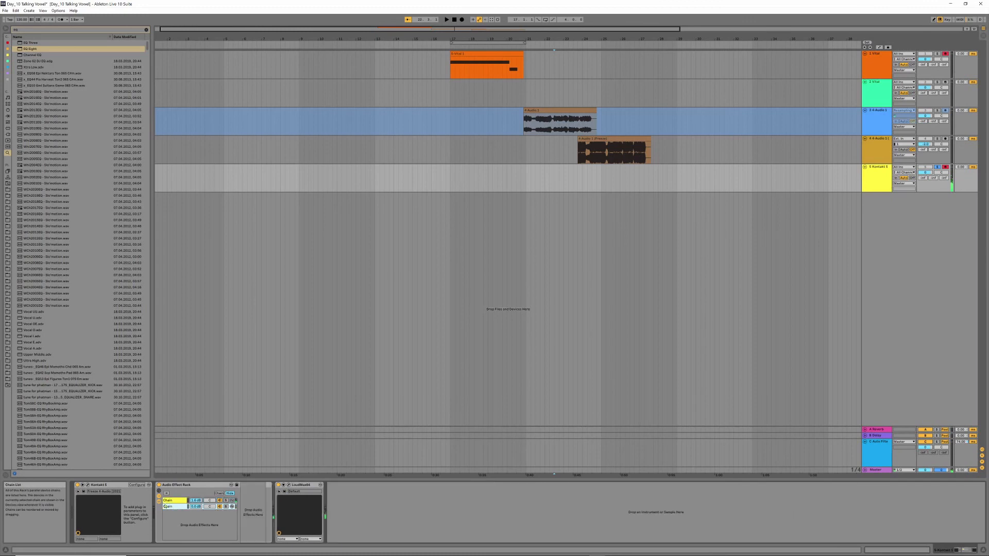
Step: Open the Kontakt 5 instrument and sweep its ladder filter's cutoff while playing the sampled bass
click(87, 485)
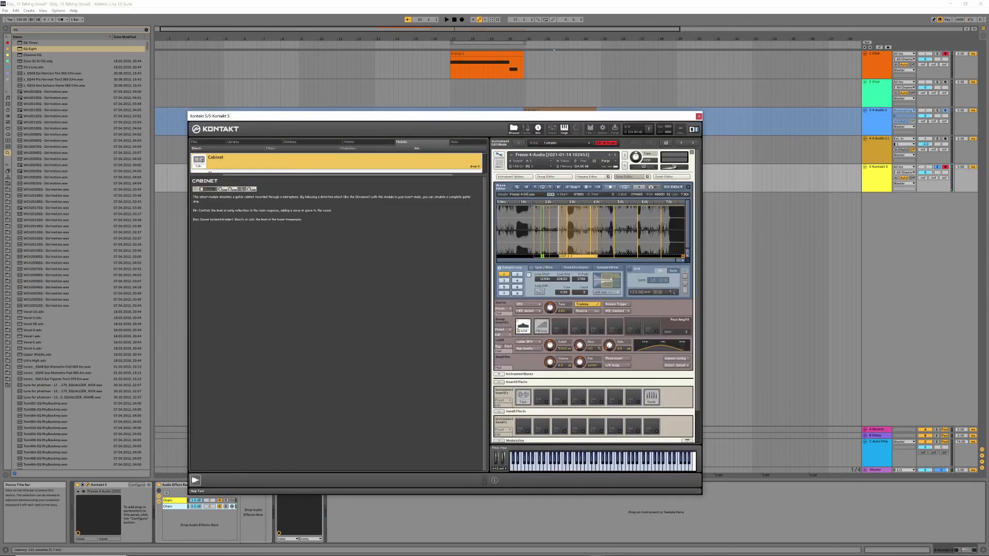
drag(549, 343, 555, 366)
drag(554, 349, 556, 346)
mouse_move(555, 351)
mouse_down()
mouse_move(554, 340)
mouse_move(550, 359)
mouse_up()
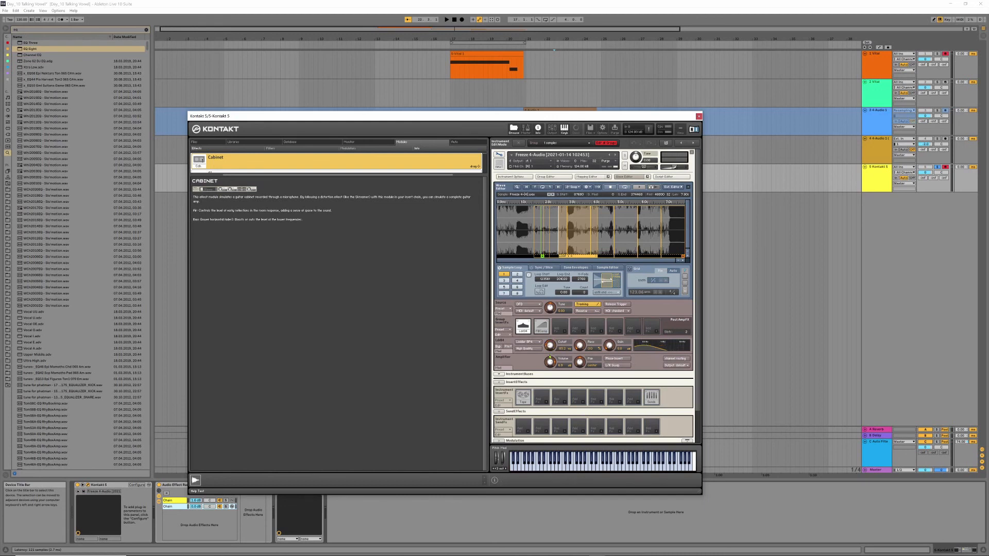